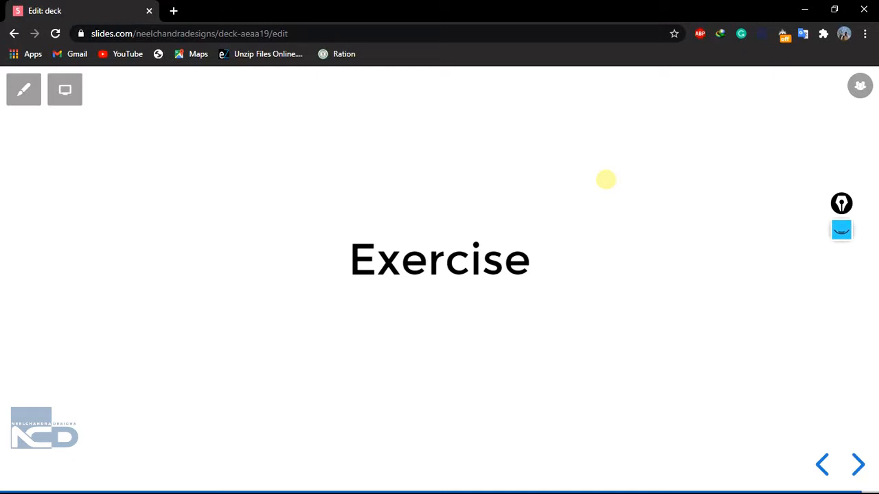
Advance to the Single Cylinder Engine Assembly slide and switch to the engine product in CATIA V5
key("Right")
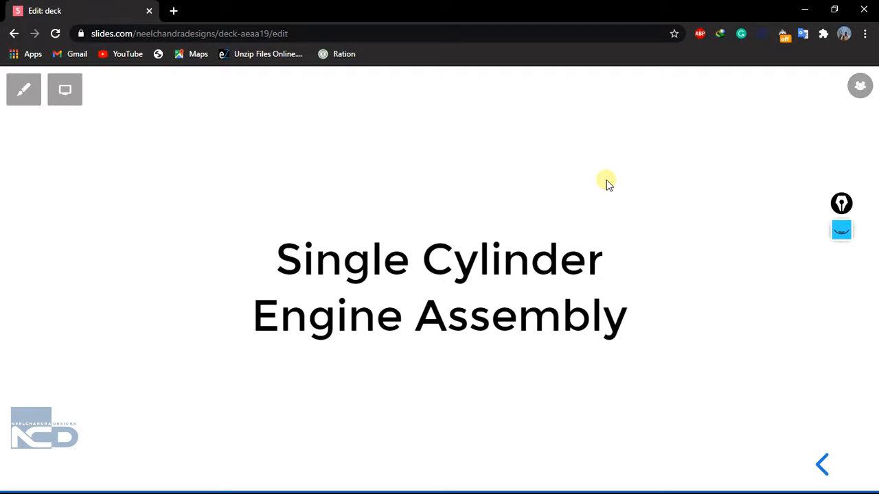
key("alt+Tab")
key("alt+Tab")
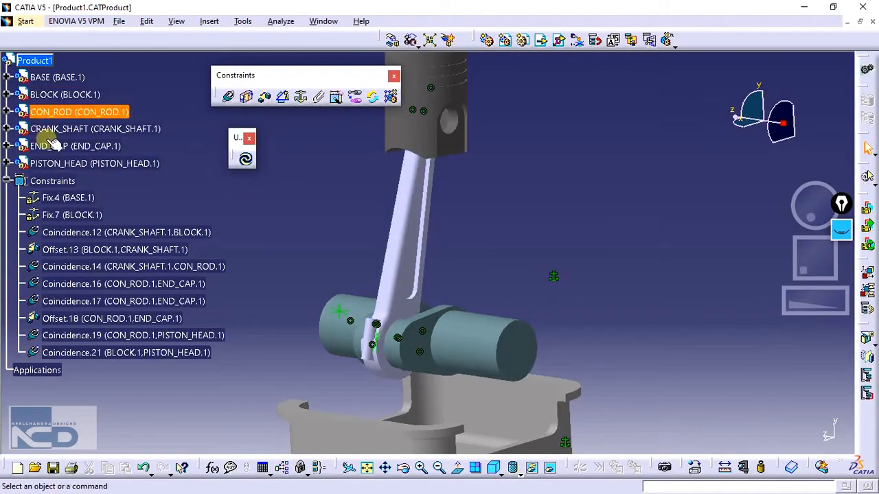
Restore the hidden engine block to the visible space around the crank and piston
left_click(555, 471)
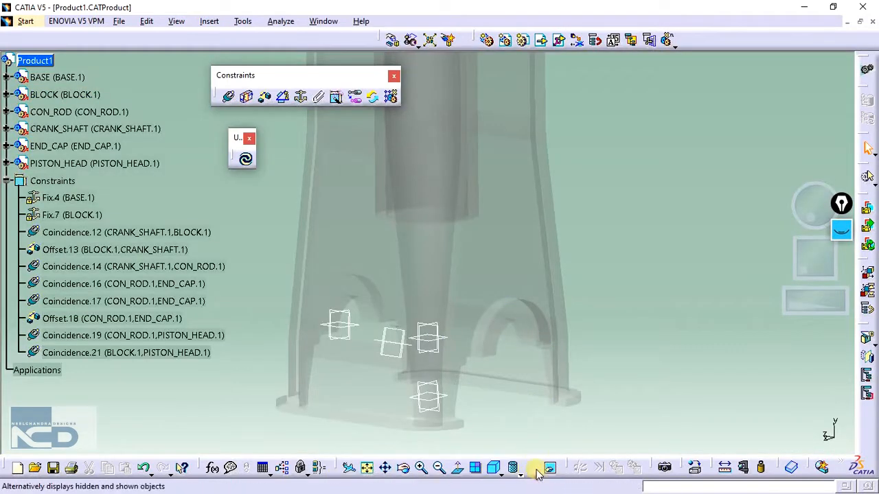
left_click(533, 293)
left_click(549, 468)
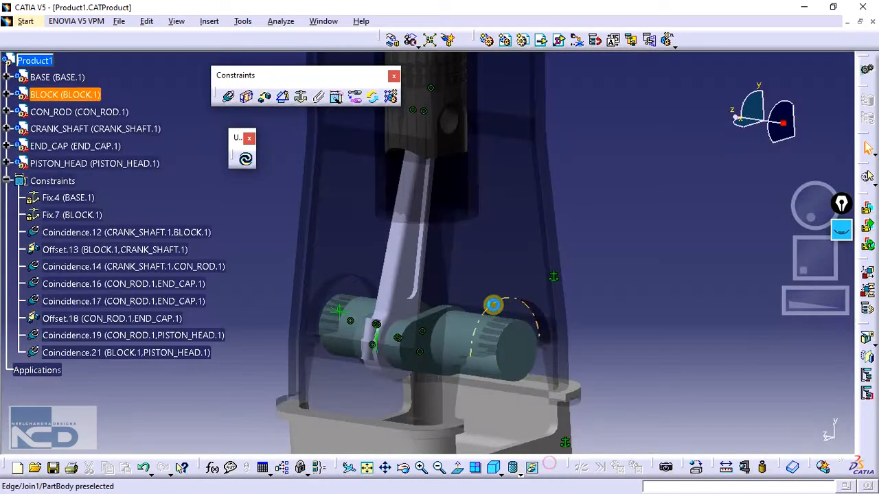
middle_click_drag(604, 286, 636, 326, "ctrl")
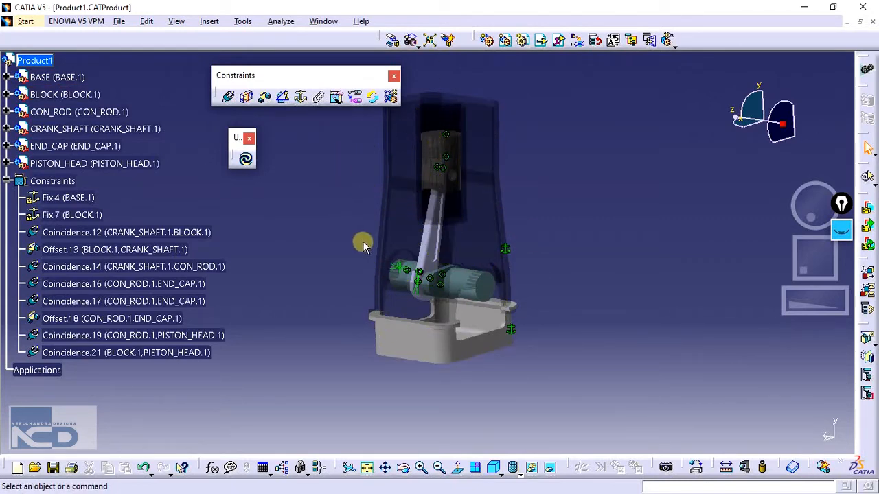
middle_click_drag(373, 241, 380, 220, "ctrl")
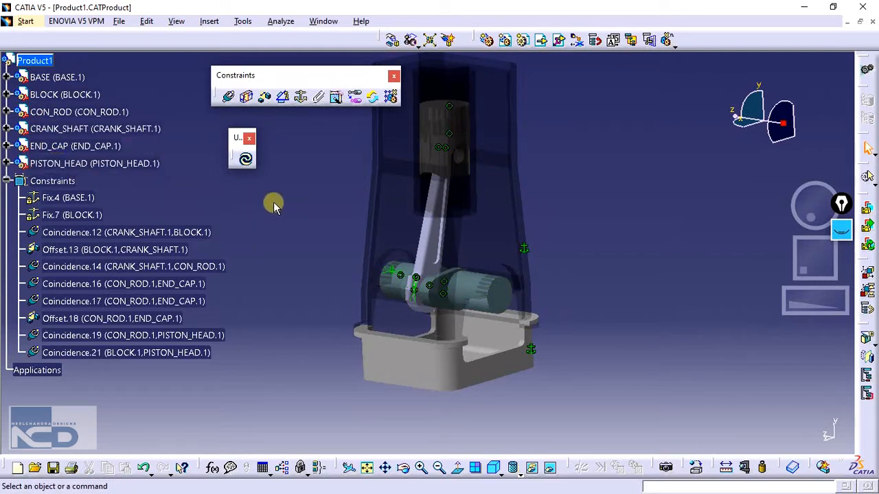
left_click(393, 40)
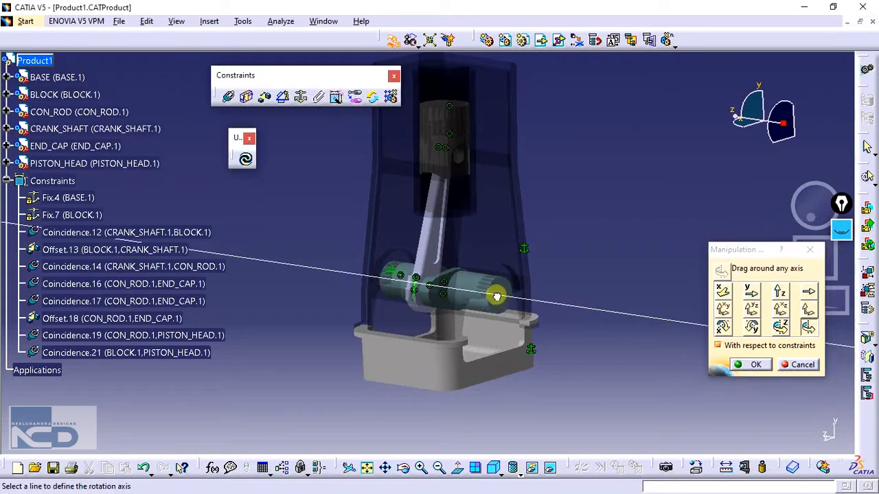
left_click(492, 310)
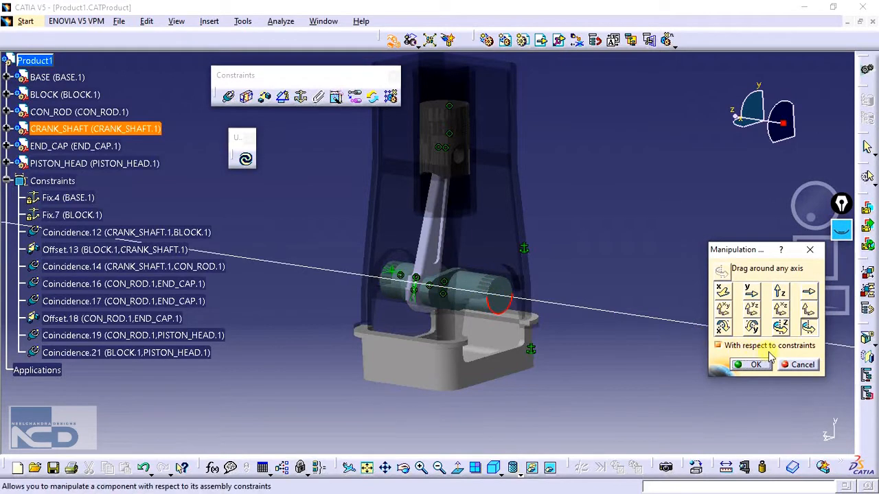
left_click(796, 364)
Hide the engine block so the crankshaft, connecting rod and piston are exposed
left_click(500, 195)
right_click(500, 194)
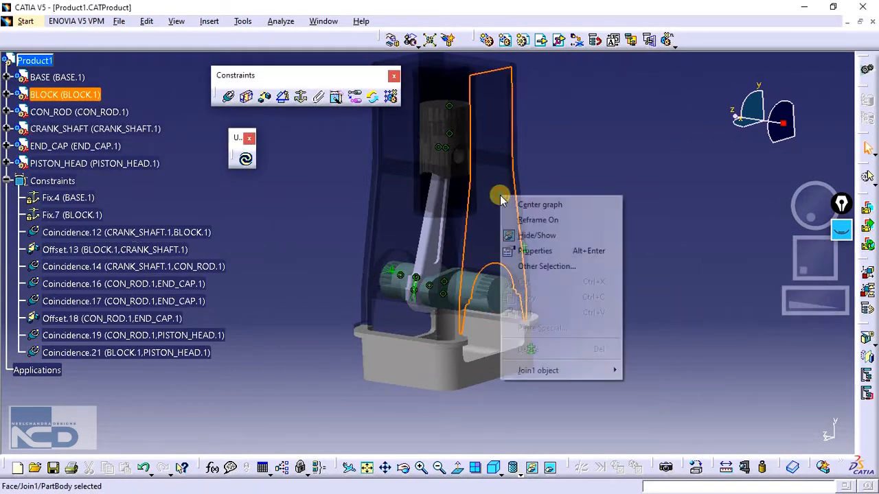
left_click(536, 235)
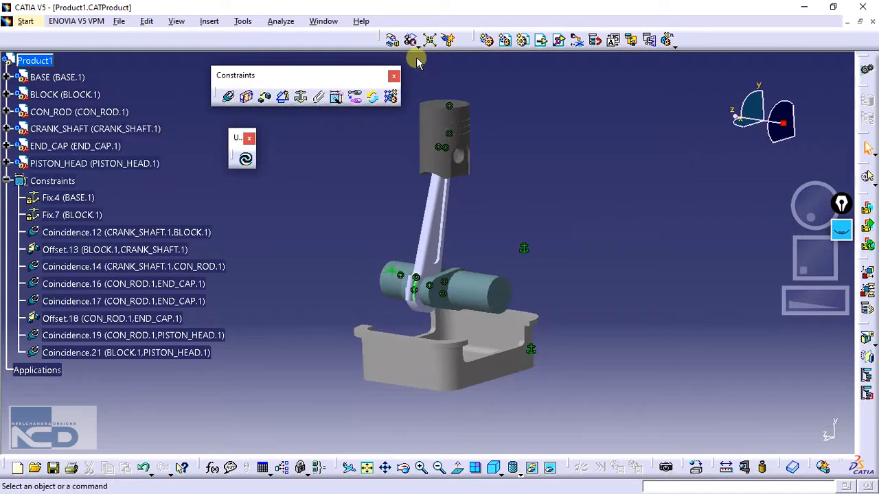
Manipulate the crankshaft around its own axis with respect to constraints, moving the piston through its stroke, and accept the new position
left_click(394, 43)
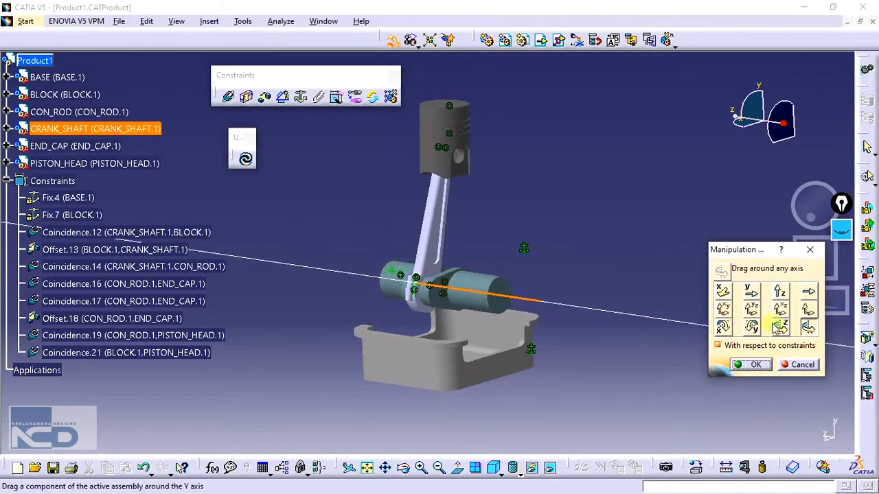
left_click_drag(429, 290, 486, 324)
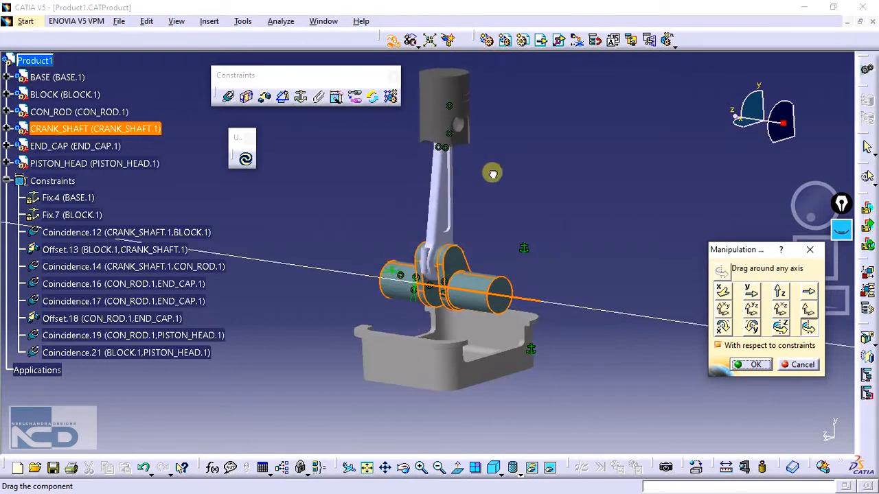
left_click_drag(492, 174, 471, 317)
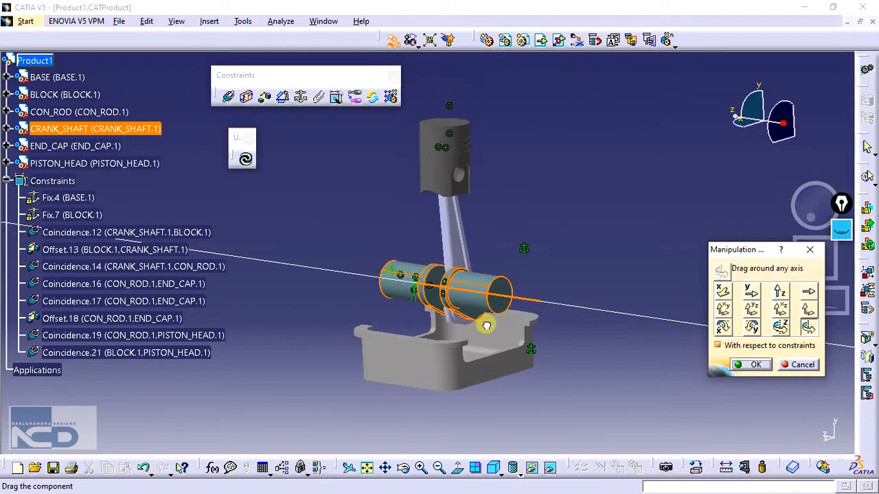
left_click(755, 366)
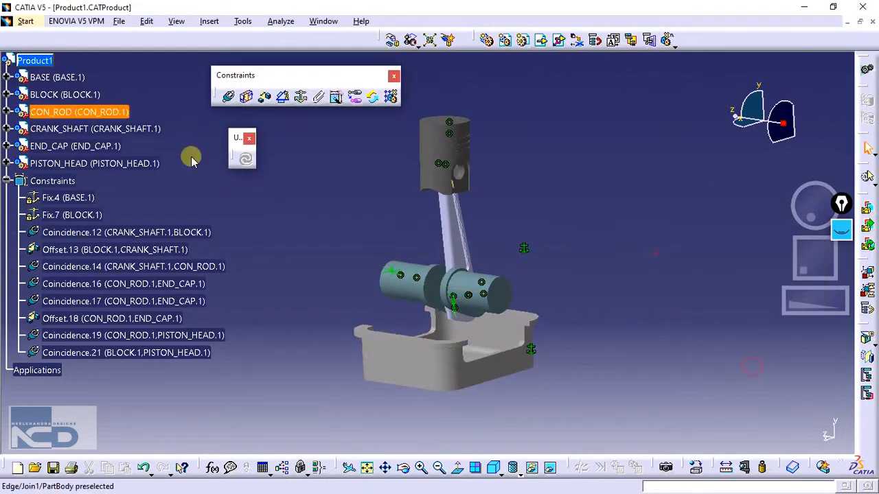
Create a new empty product in the Assembly Design workbench
left_click(27, 22)
mouse_move(103, 51)
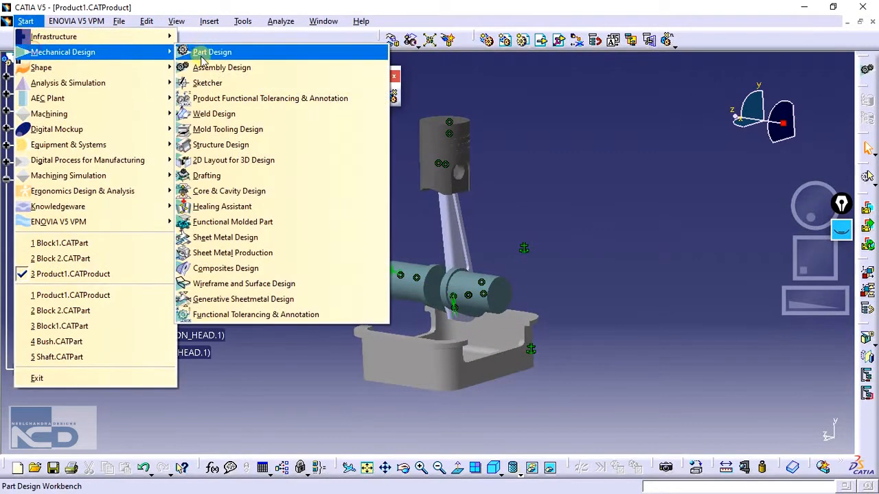
left_click(199, 65)
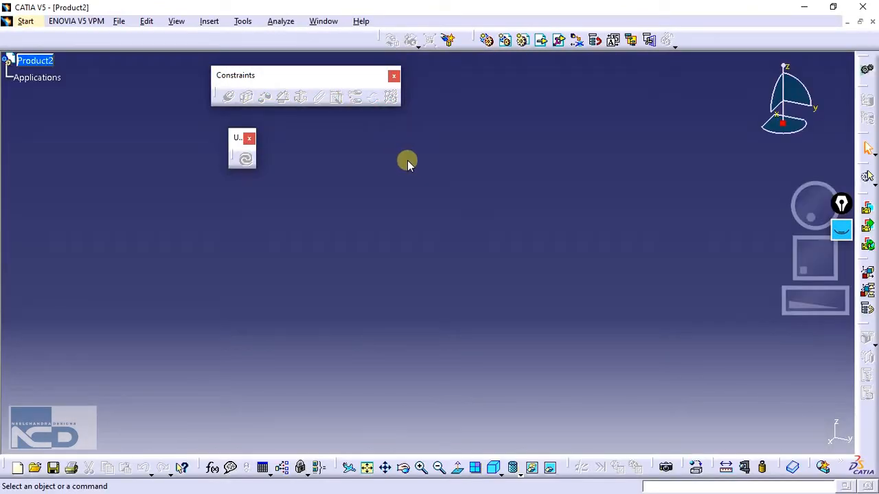
Start inserting existing components into Product2 and browse to the tutorial1 folder inside catia tutorials
left_click(41, 61)
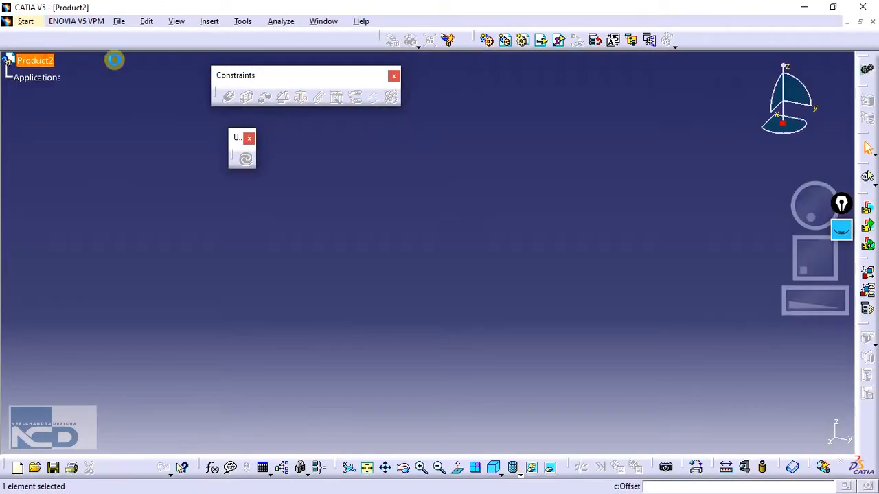
left_click(209, 21)
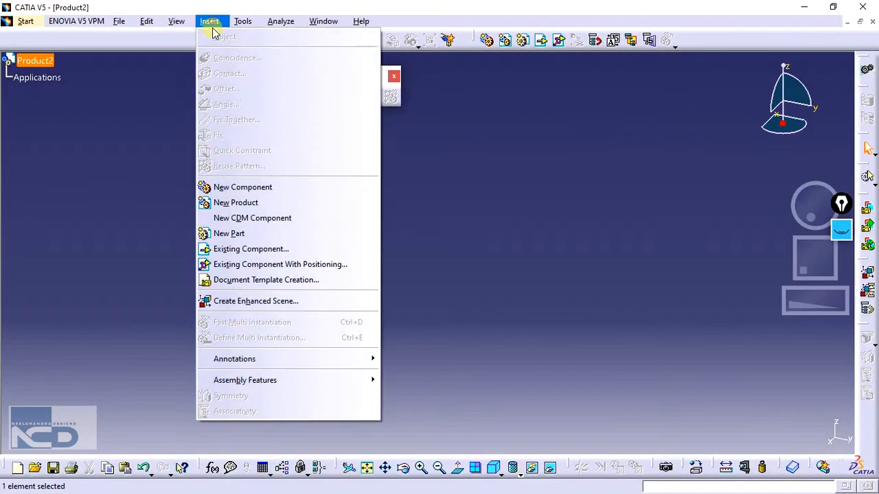
left_click(220, 249)
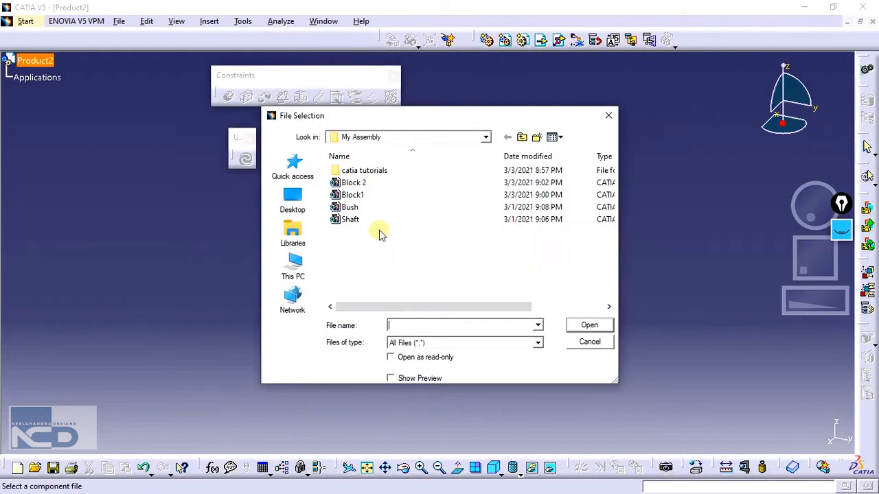
double_click(376, 175)
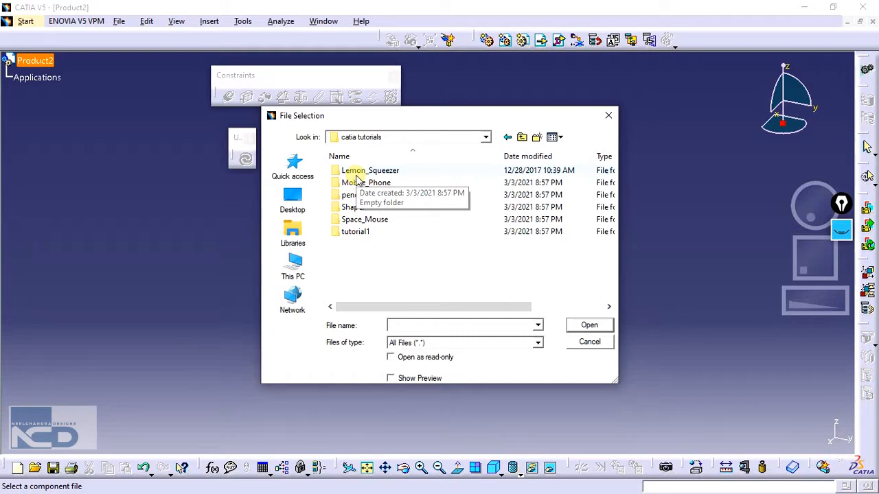
left_click(384, 236)
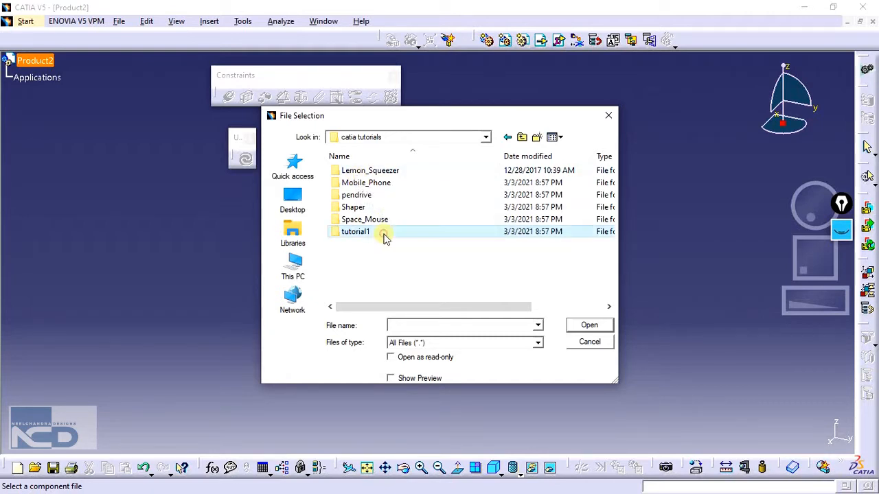
double_click(385, 235)
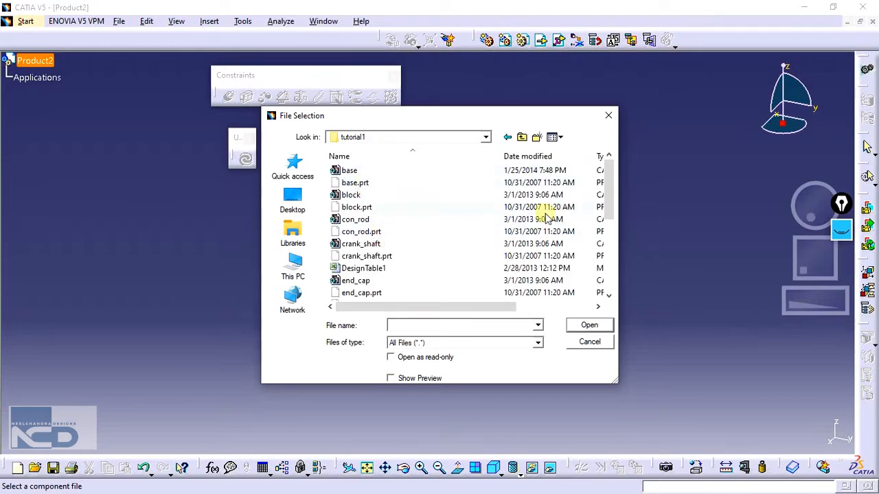
mouse_move(601, 188)
left_mouse_down()
mouse_move(608, 275)
mouse_move(604, 179)
left_mouse_up()
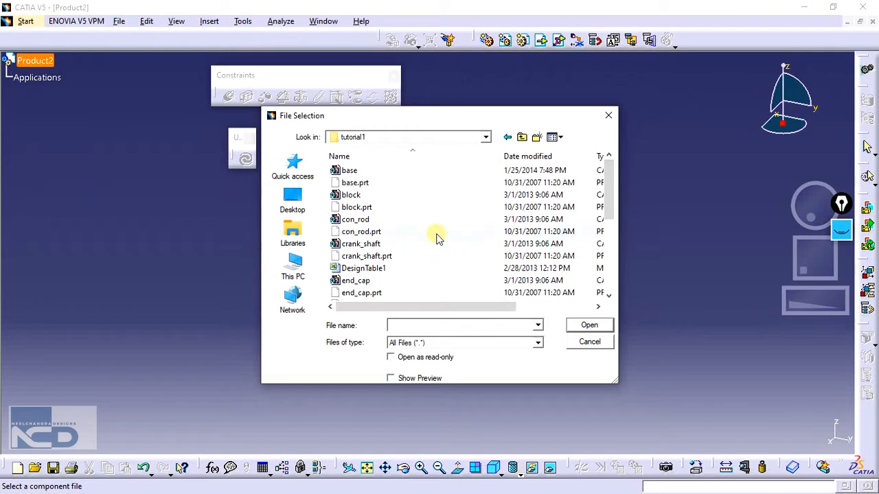
Insert the base, block, con_rod, crank_shaft and end_cap CATIA parts together into Product2
left_click(398, 167)
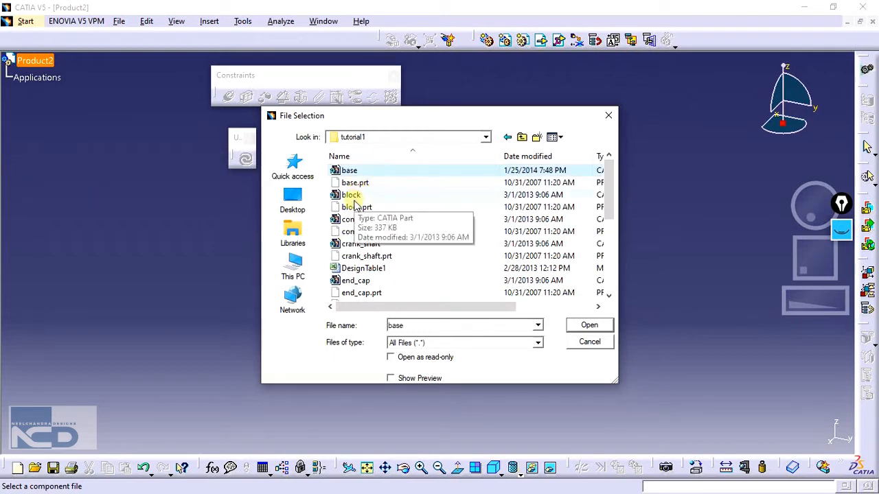
left_click(351, 196, "ctrl")
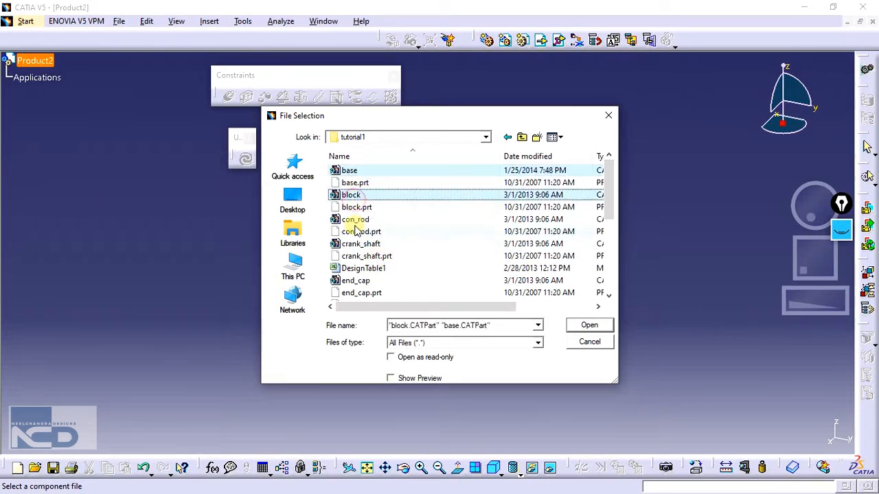
left_click(355, 220, "ctrl")
left_click(358, 244, "ctrl")
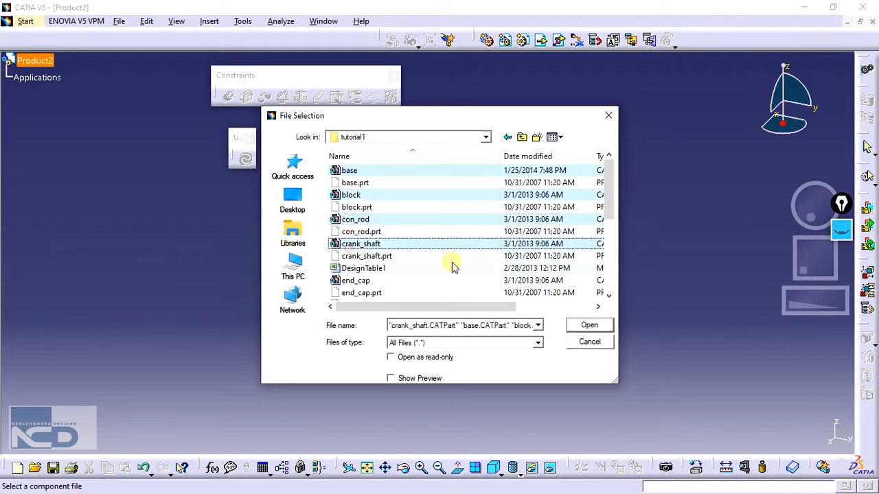
scroll(607, 210, "down", 1)
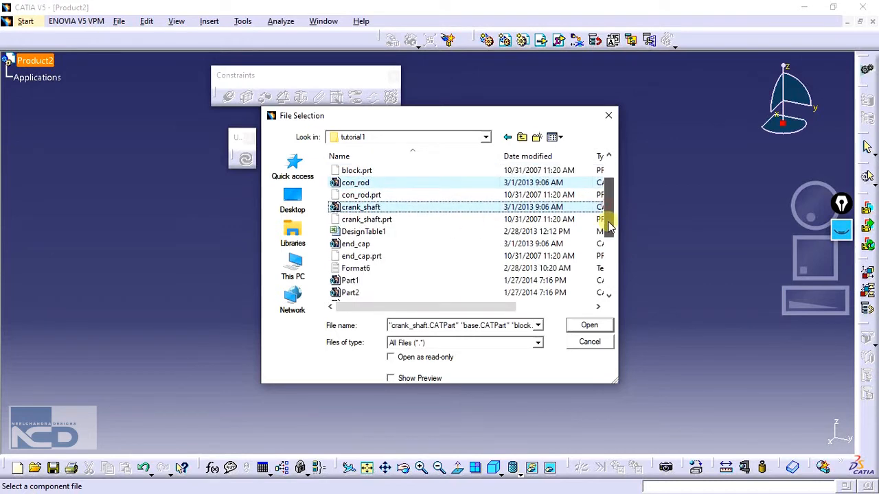
left_click(381, 245, "ctrl")
left_click_drag(607, 231, 607, 262)
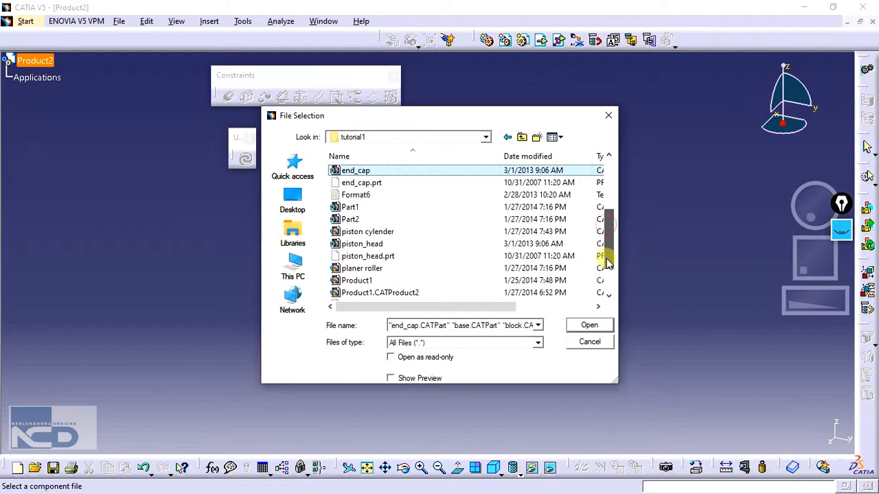
scroll(390, 229, "up", 3)
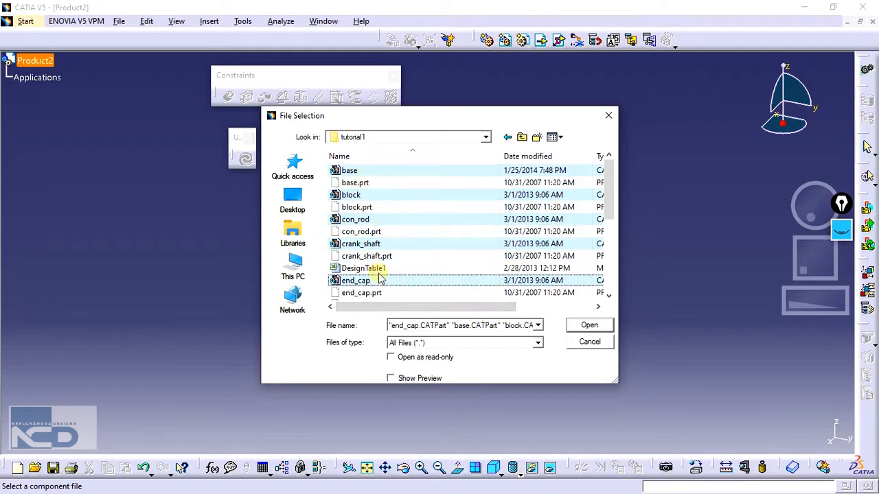
left_click(579, 325)
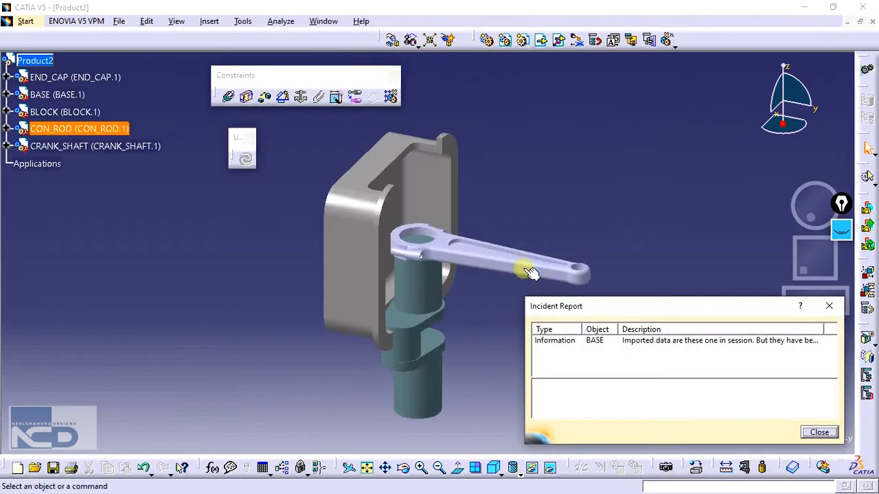
Restore the hidden BLOCK component of Product2 to the visible space
middle_click_drag(478, 293, 364, 165)
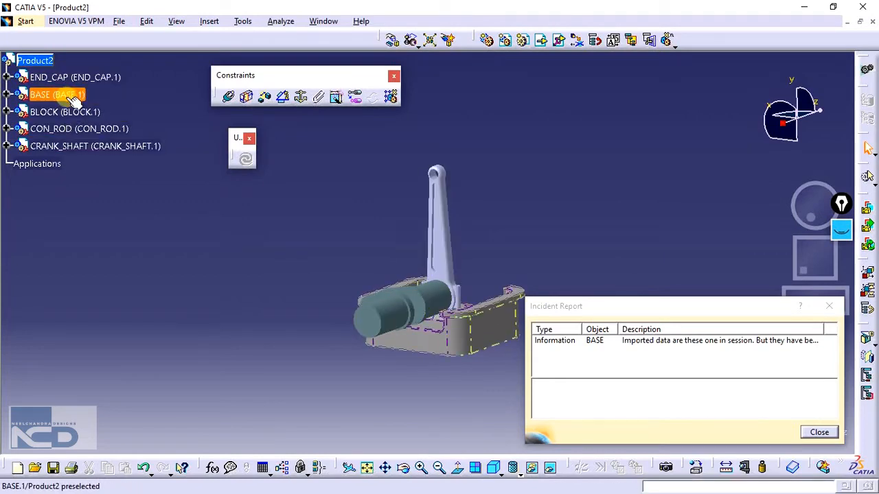
left_click(532, 468)
left_click(471, 247)
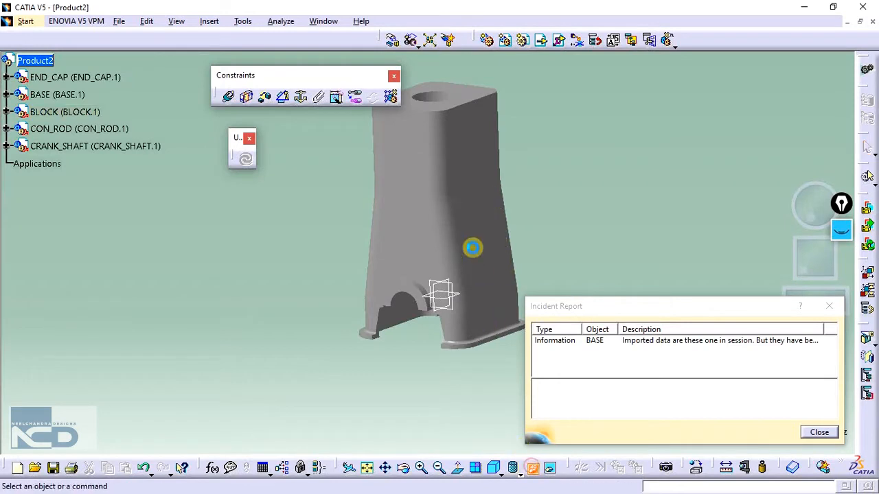
left_click(549, 467)
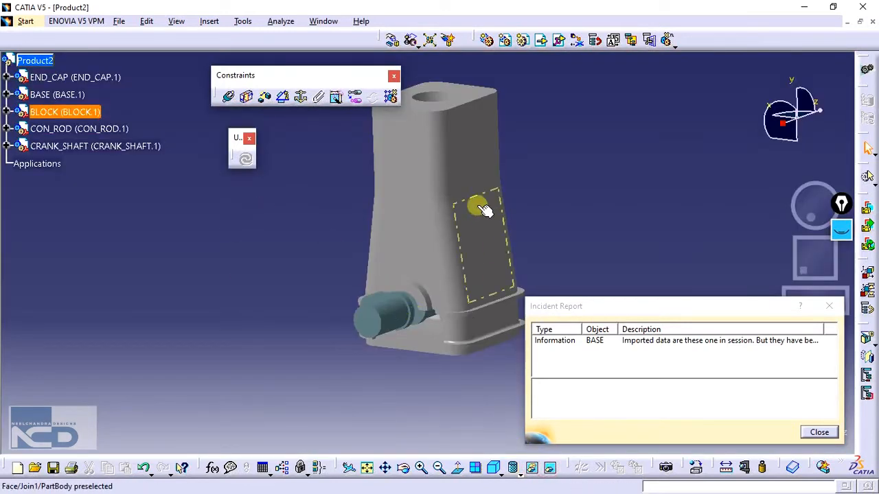
middle_click_drag(473, 200, 472, 224)
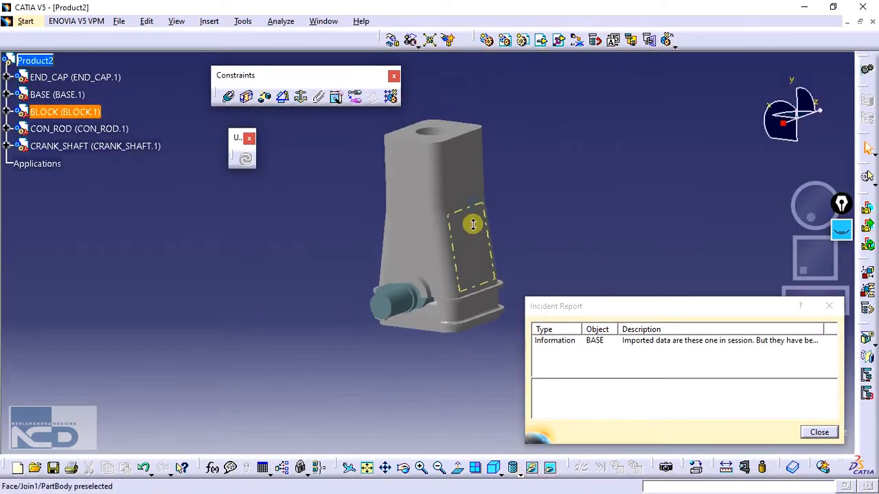
Explode Product2 at all levels in 3D without a fixed product, accepting the change of component positions
left_click(429, 46)
left_click(474, 241)
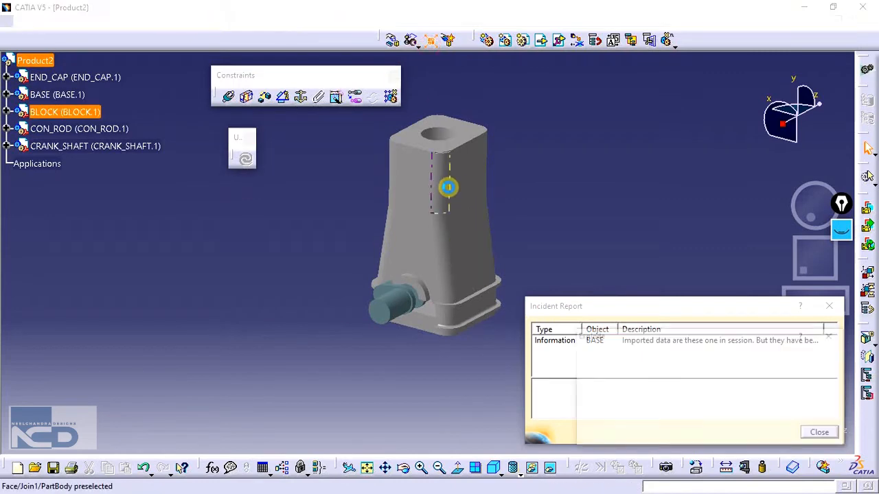
left_click(728, 437)
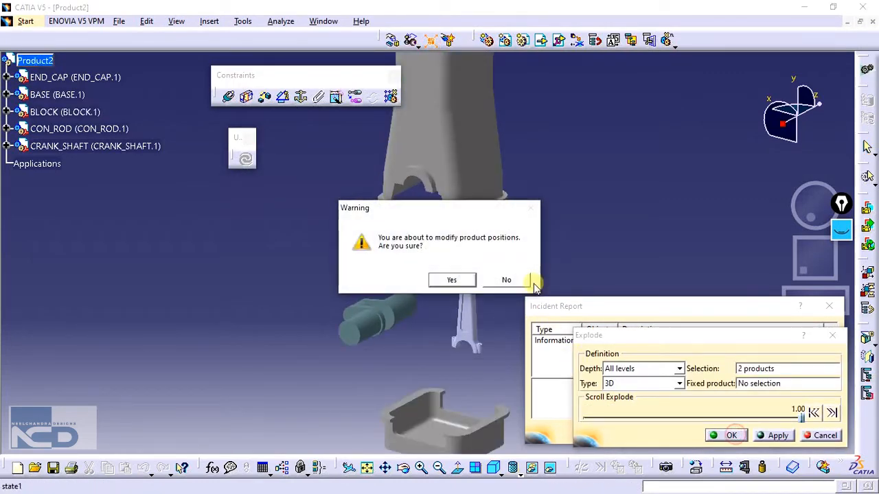
left_click(455, 278)
middle_click_drag(561, 225, 357, 252)
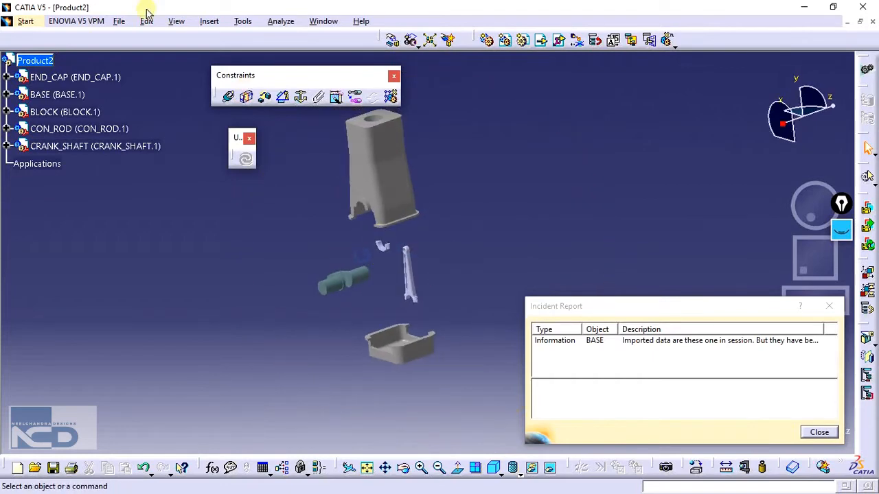
Insert the piston_head CATIA part from the tutorial1 folder into Product2 as an existing component
left_click(211, 21)
left_click(249, 249)
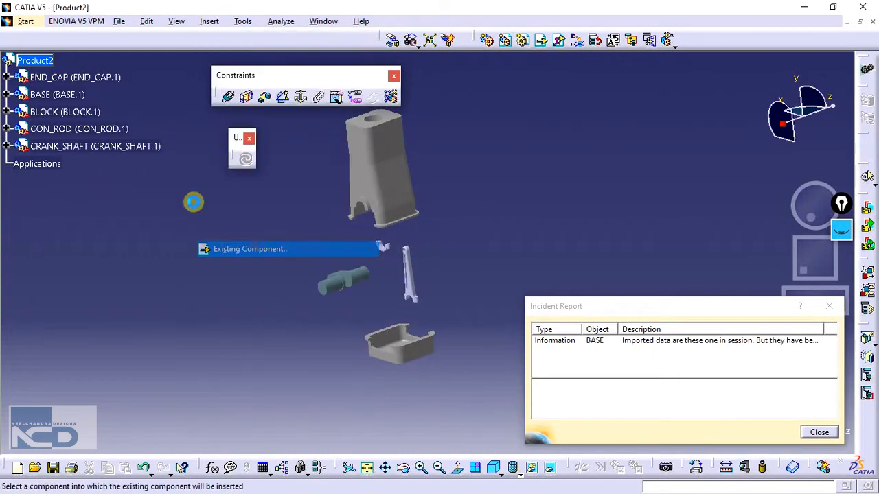
left_click(55, 63)
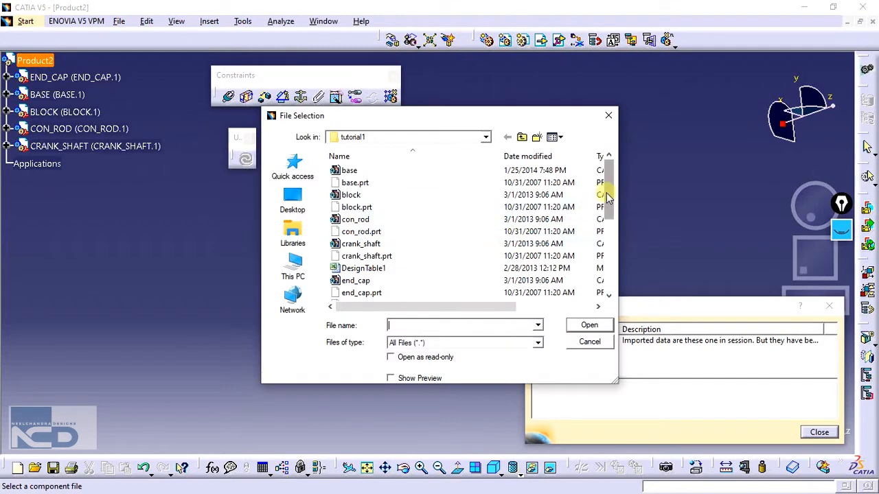
scroll(607, 197, "down", 2)
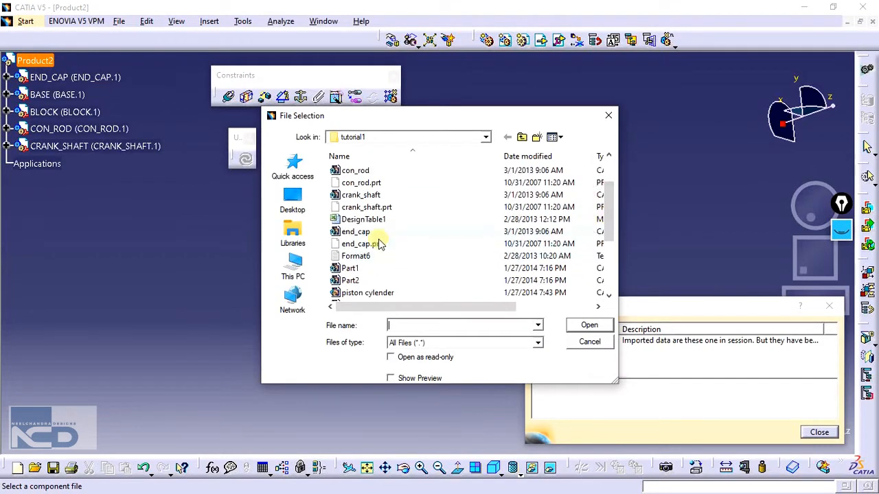
scroll(357, 199, "up", 2)
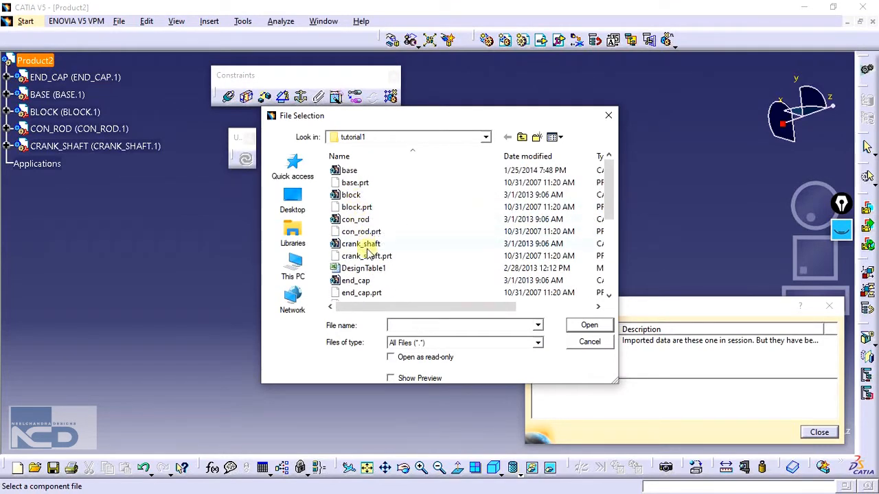
scroll(372, 256, "down", 5)
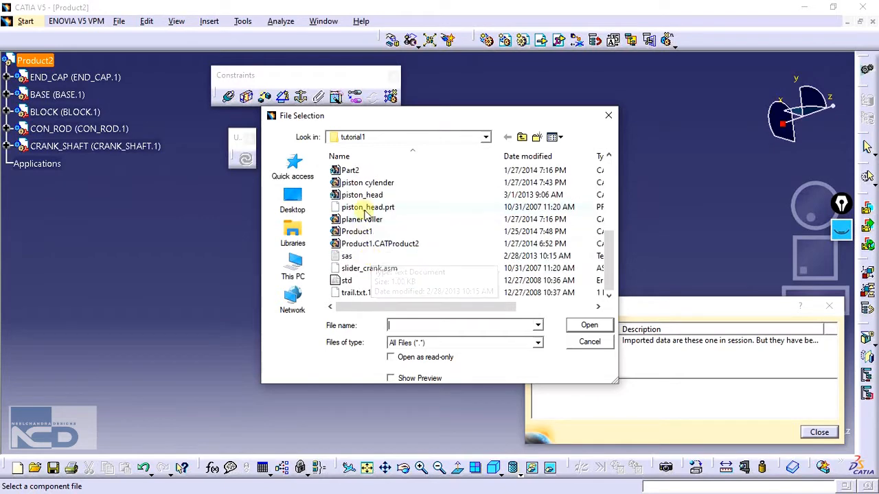
left_click(369, 196)
left_click(589, 325)
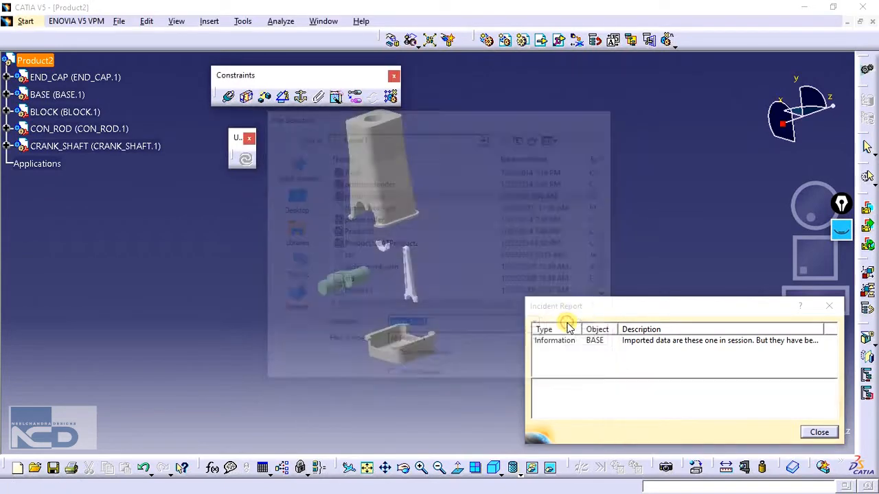
left_click(458, 287)
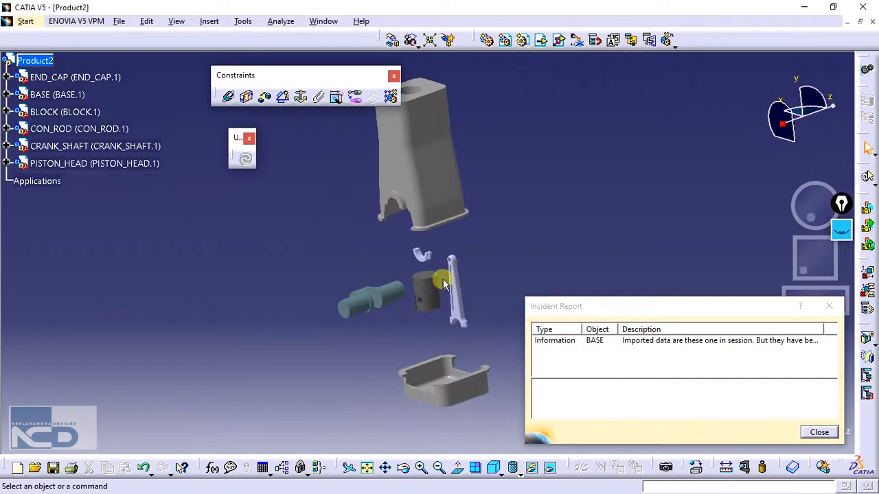
middle_click_drag(454, 252, 440, 296)
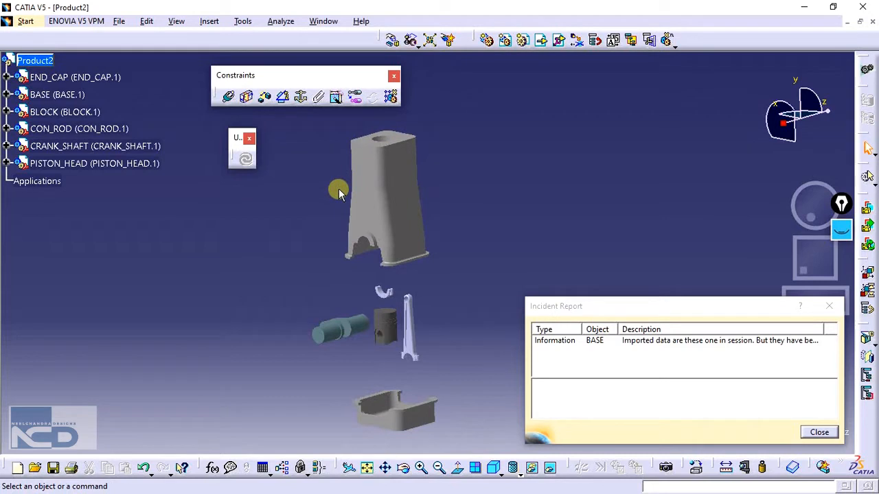
Try to make the block see-through by setting the fill transparency of its upper side face to 122
right_click(401, 163)
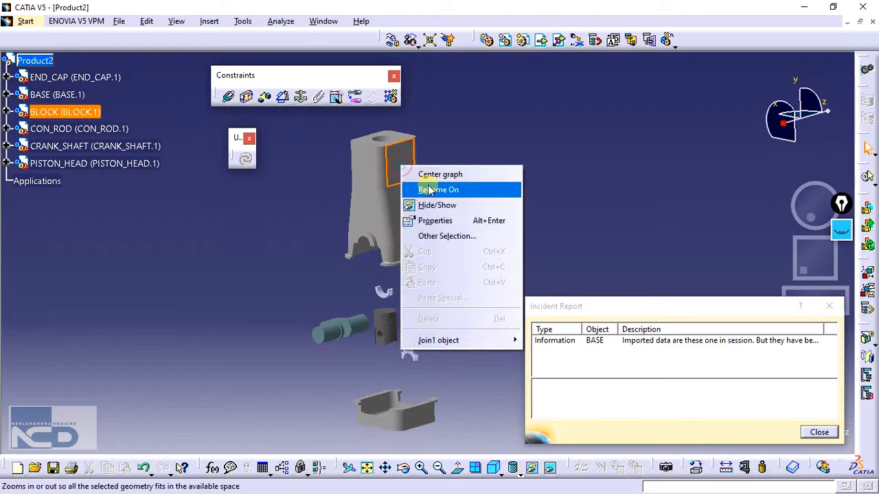
left_click(435, 221)
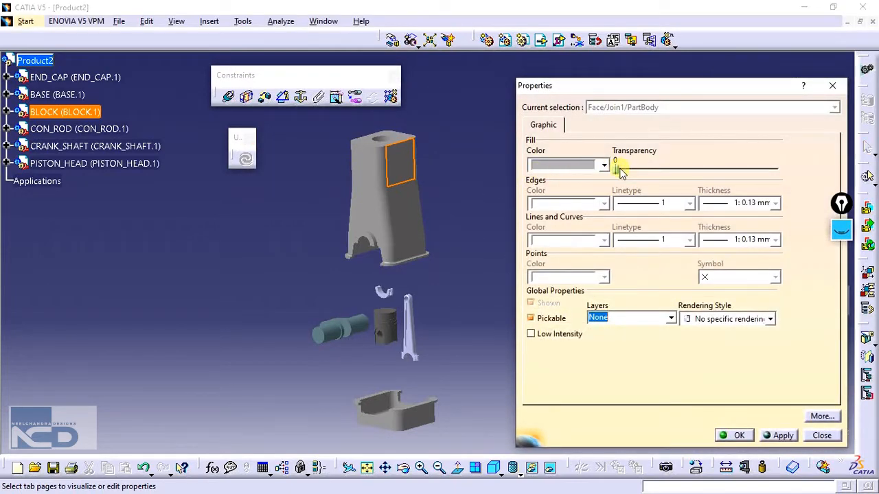
left_click_drag(616, 168, 693, 167)
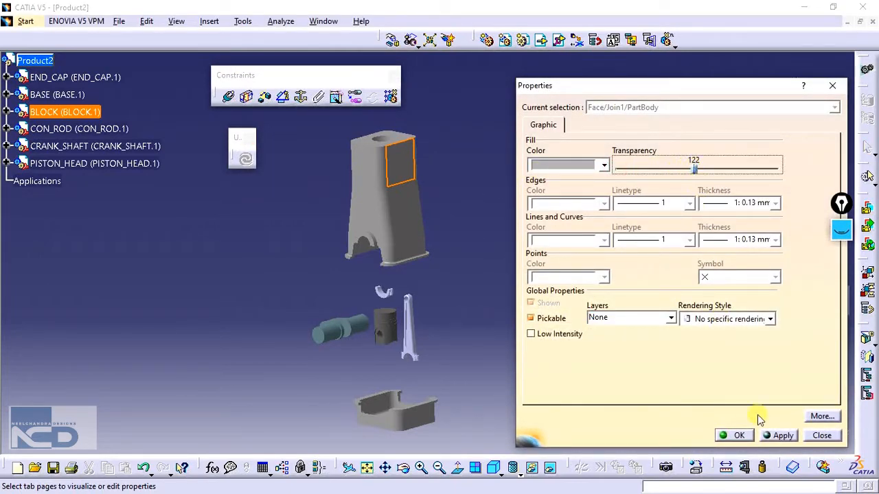
left_click(755, 435)
left_click(734, 435)
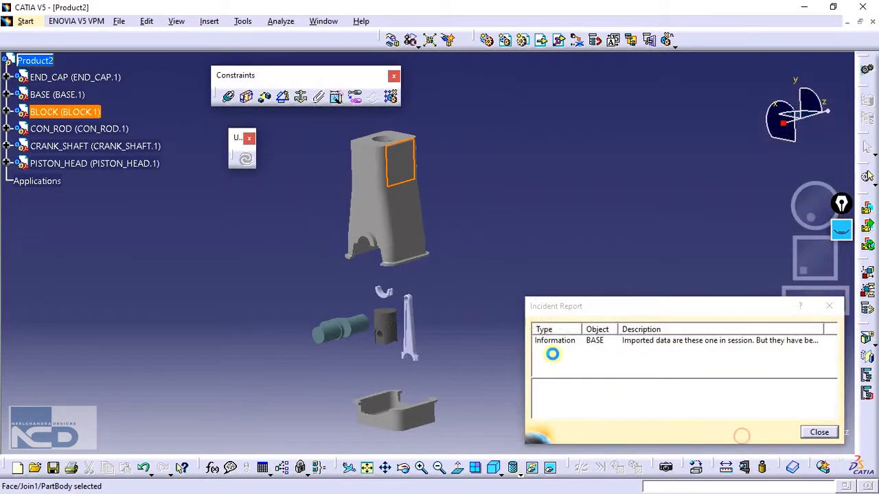
Close the incident report and set the transparency of the whole BLOCK component to 132
left_click(818, 433)
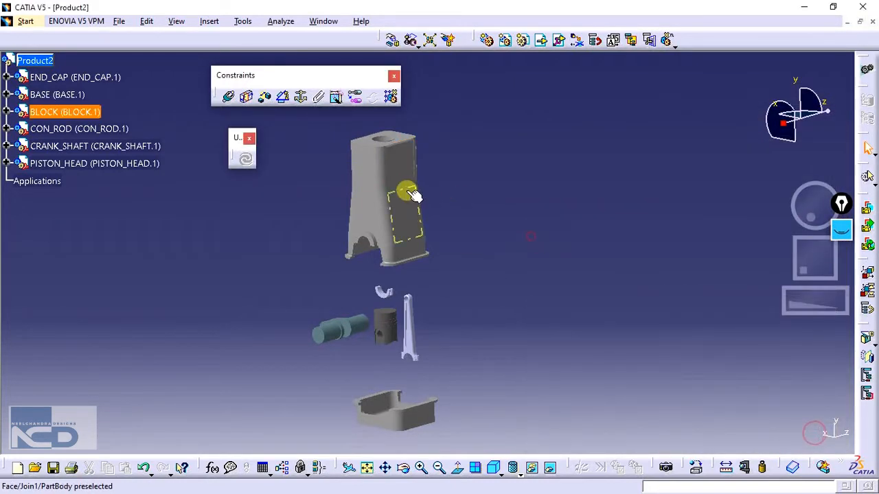
left_click(45, 113)
right_click(45, 112)
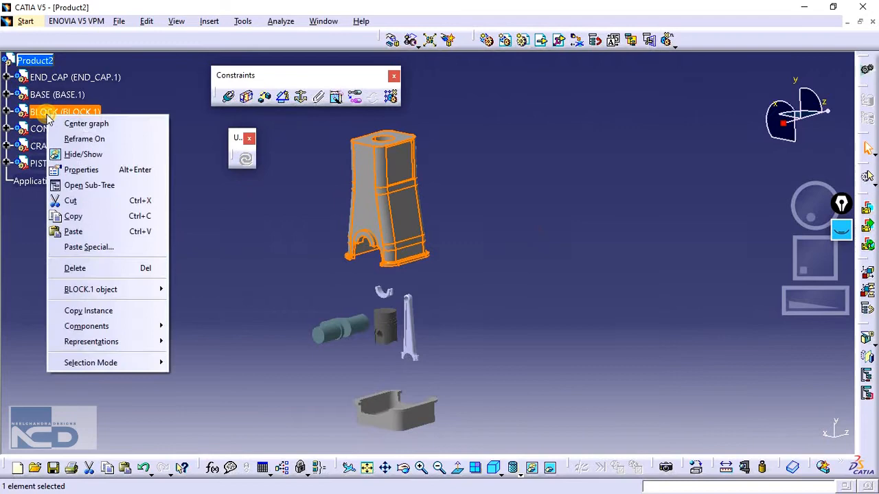
left_click(89, 171)
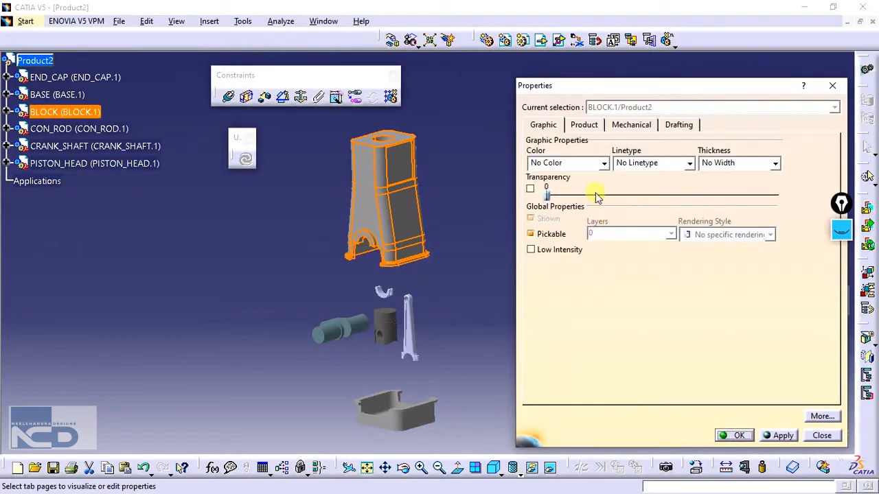
left_click_drag(549, 196, 670, 197)
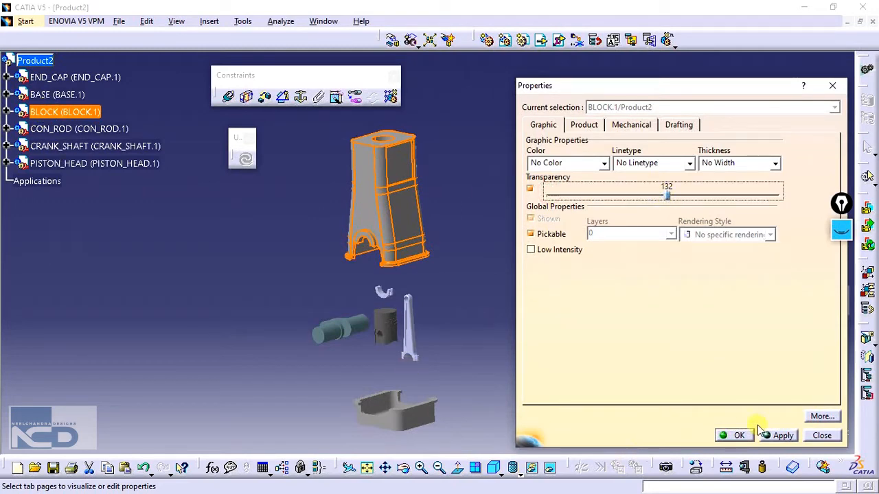
left_click(781, 435)
left_click(736, 435)
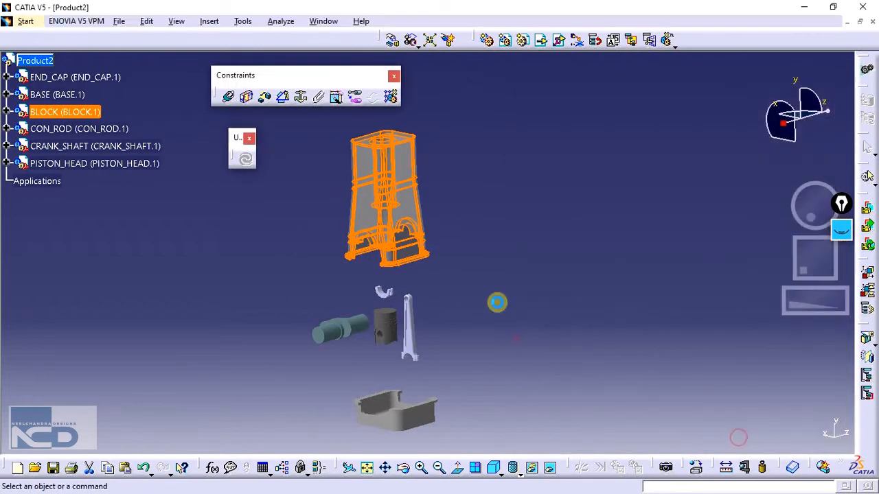
left_click(497, 302)
Fix the BASE component in space with a Fix constraint
middle_click_drag(367, 203, 290, 211)
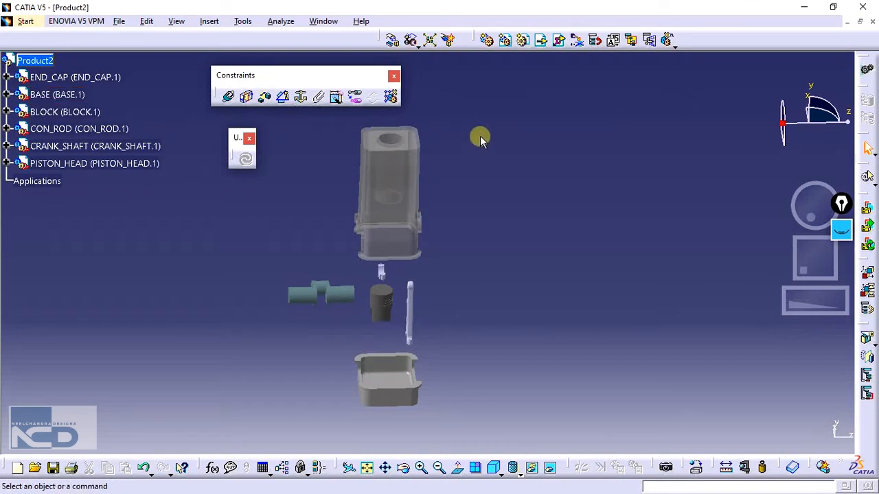
left_click(302, 99)
left_click(384, 388)
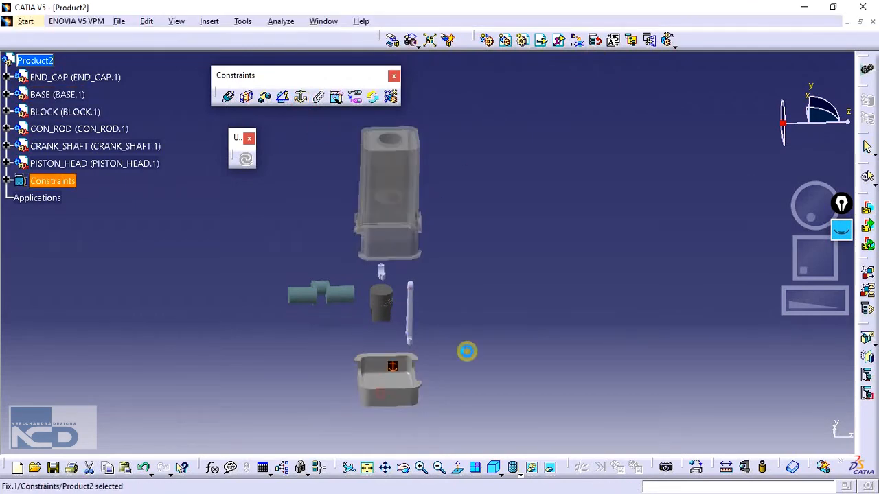
Make the block's lower flange face coincident with the base's upper rim face, orientation Opposite, and update the assembly
middle_click_drag(470, 388, 500, 300)
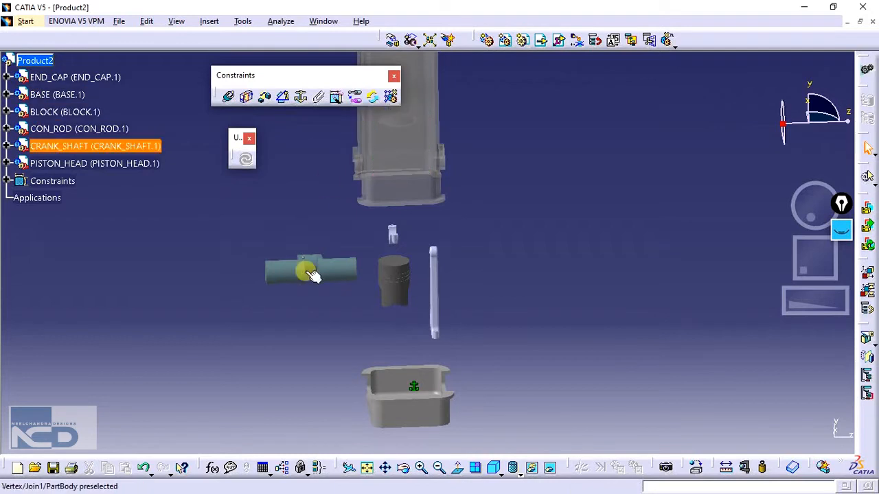
middle_click_drag(312, 275, 544, 235)
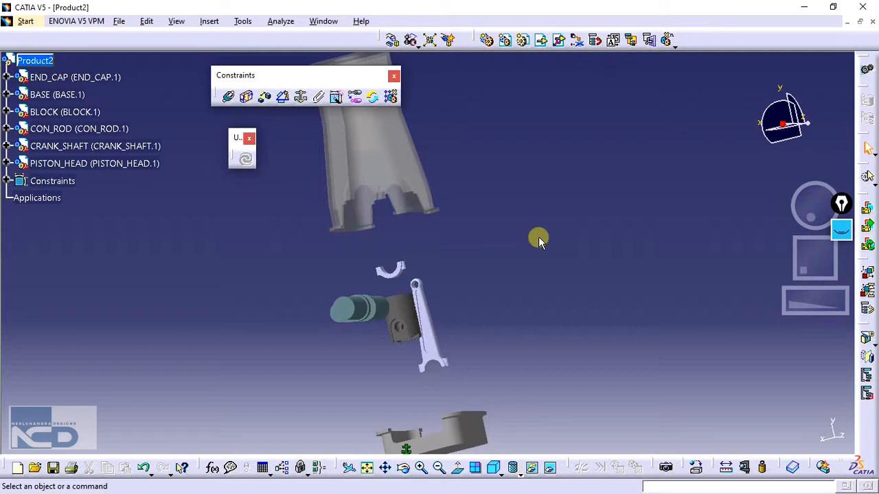
left_click(229, 96)
middle_click_drag(498, 235, 437, 88)
middle_click_drag(384, 172, 465, 231)
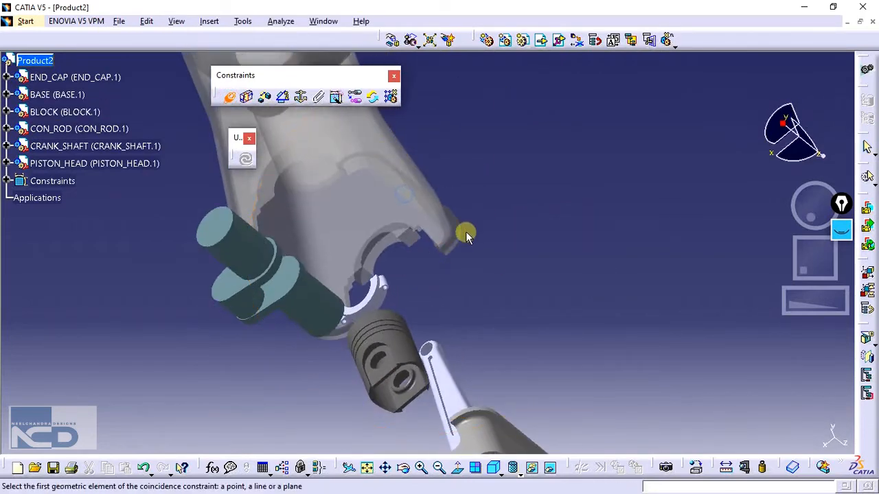
left_click(459, 247)
middle_click_drag(326, 220, 606, 231)
left_click(597, 238)
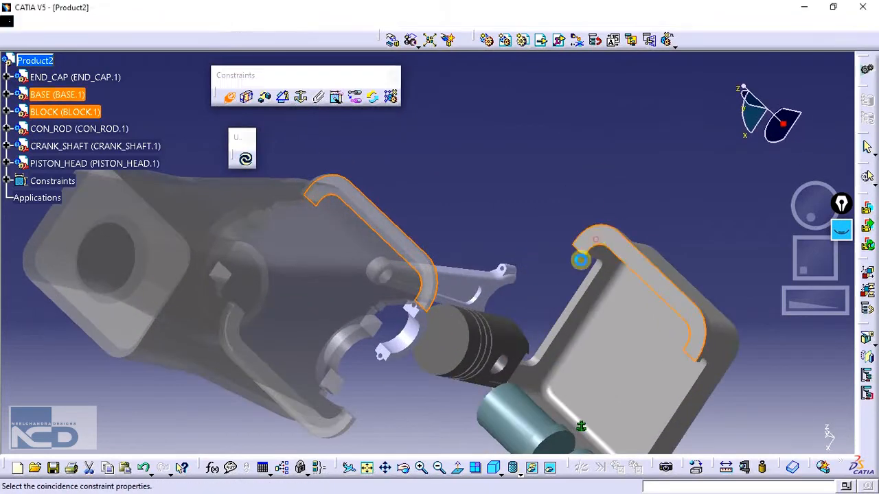
left_click(657, 328)
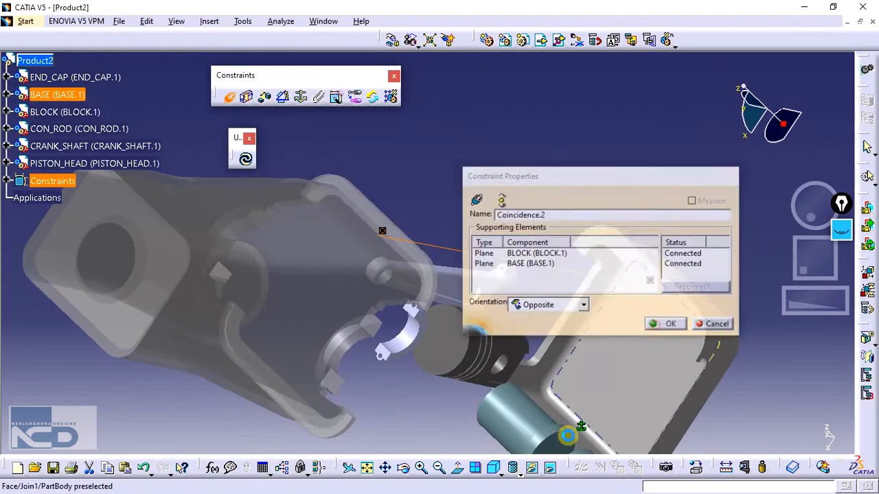
left_click(244, 161)
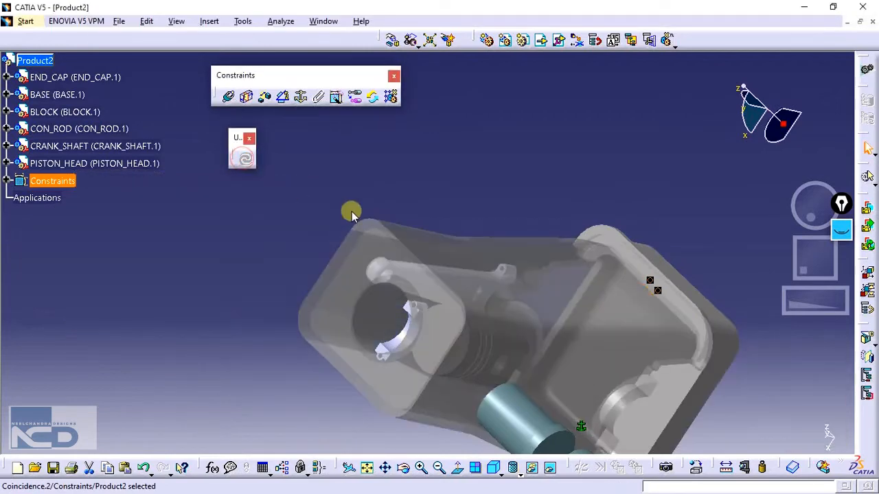
Make the block's small flange end face at the crankshaft opening coincident with the base's matching rim end face and update the assembly
middle_click_drag(349, 210, 503, 138)
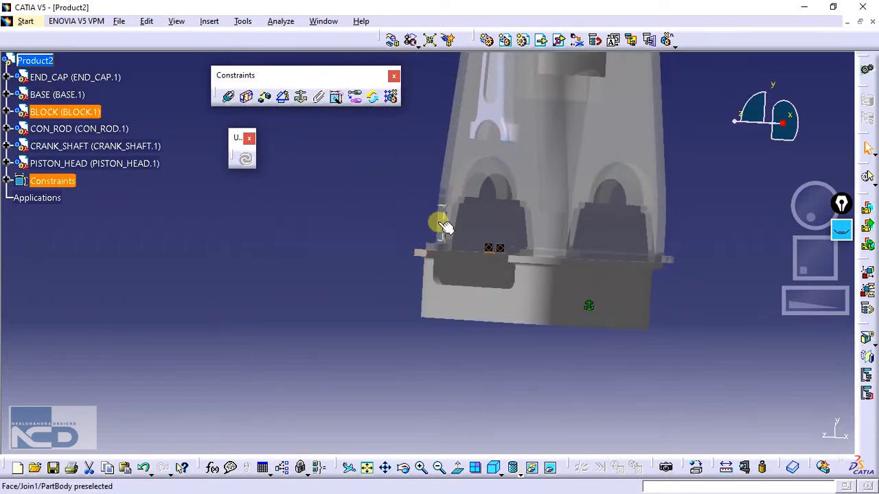
middle_click_drag(439, 222, 459, 299)
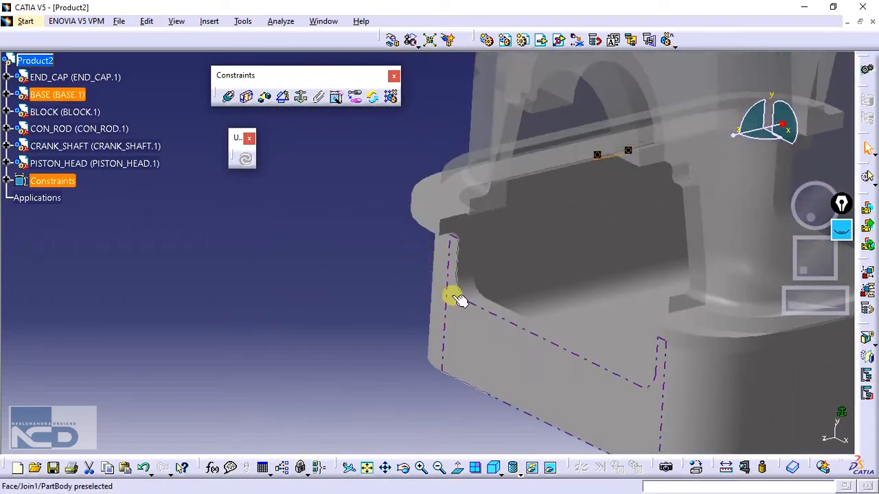
left_click(444, 226)
left_click(232, 97)
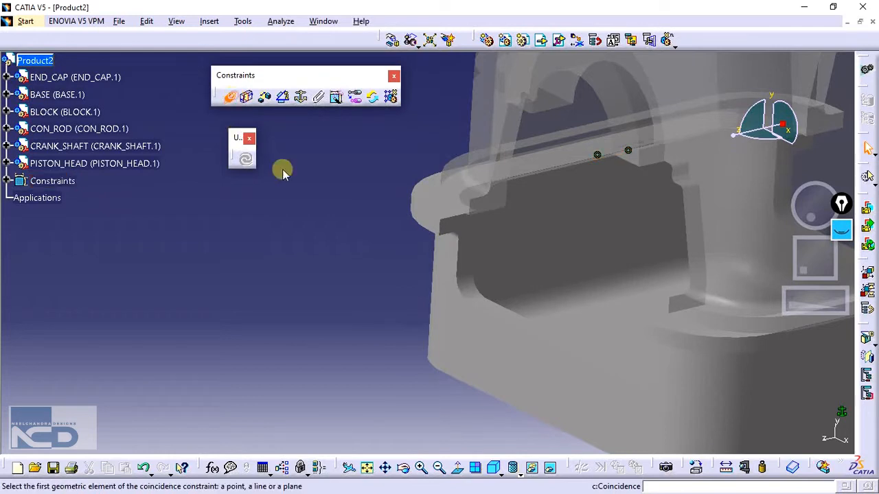
left_click(444, 229)
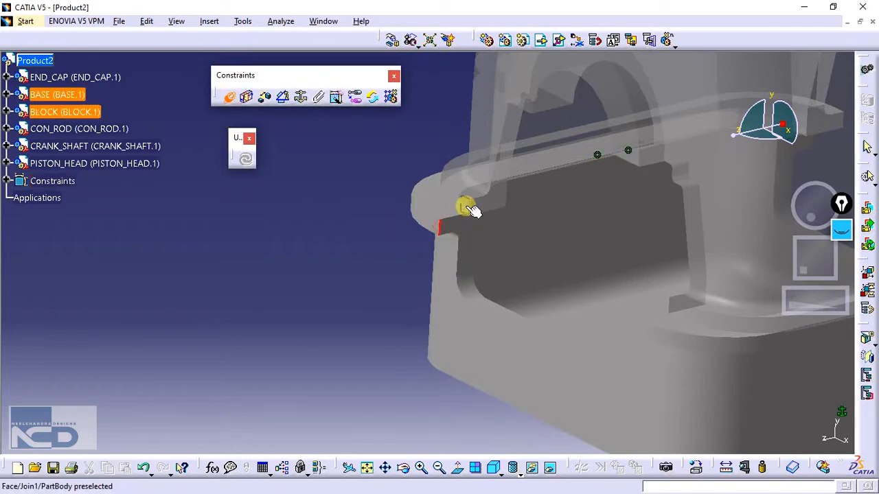
left_click(473, 209)
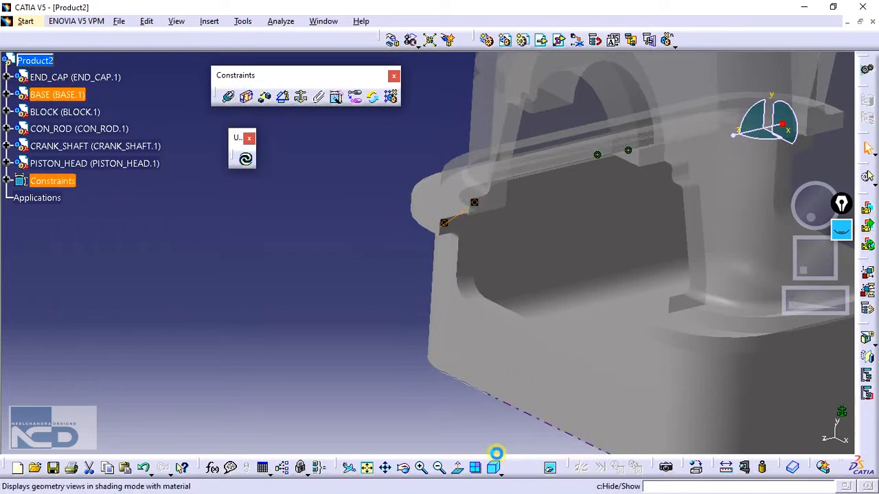
left_click(247, 161)
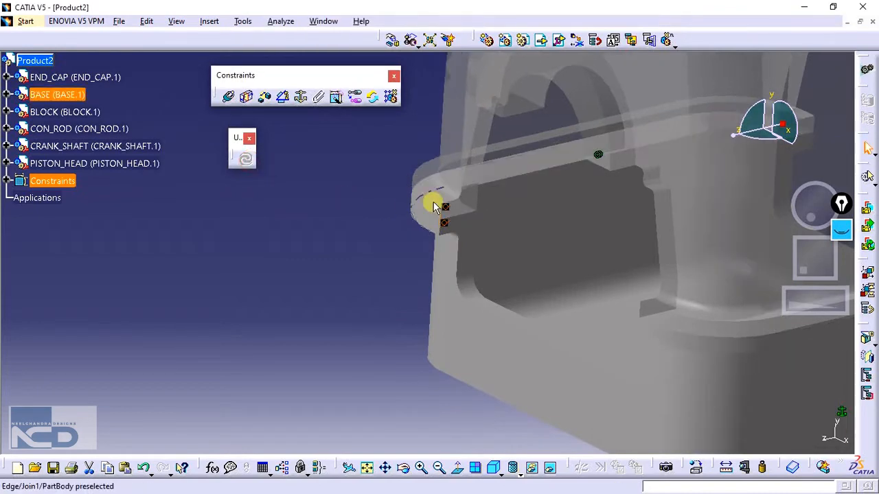
middle_click_drag(477, 275, 472, 361)
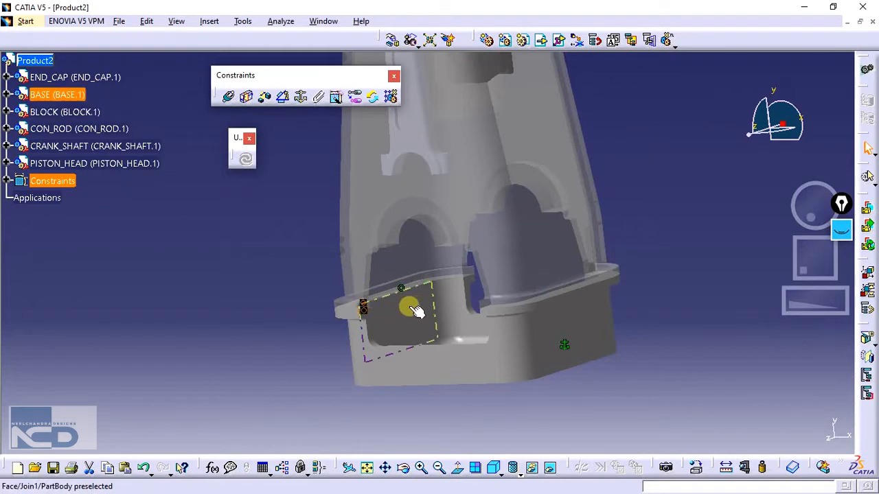
Link the BLOCK and BASE components with a Fix Together constraint, keeping the default name FixTogether.1
middle_click_drag(416, 310, 465, 281)
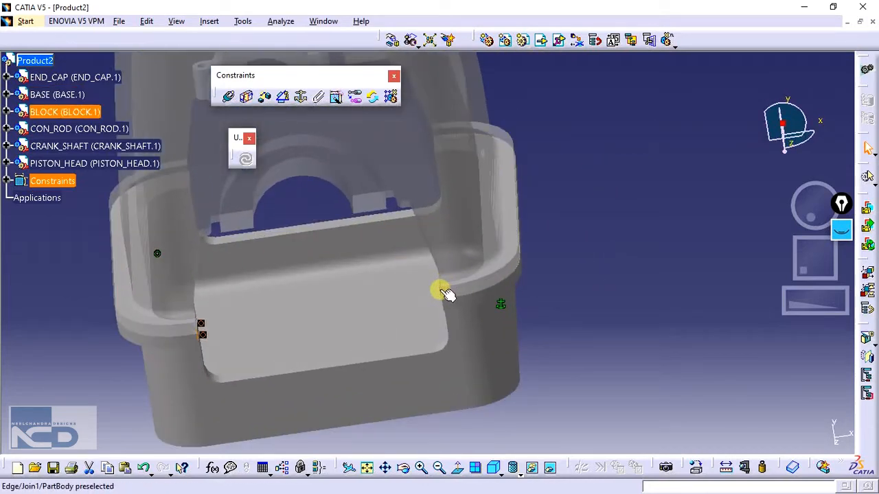
middle_click_drag(436, 247, 441, 318)
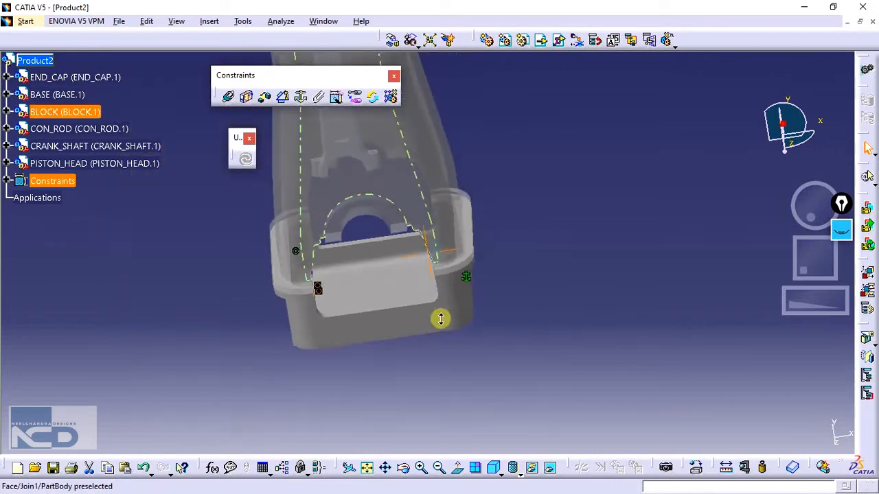
middle_click_drag(304, 275, 443, 368)
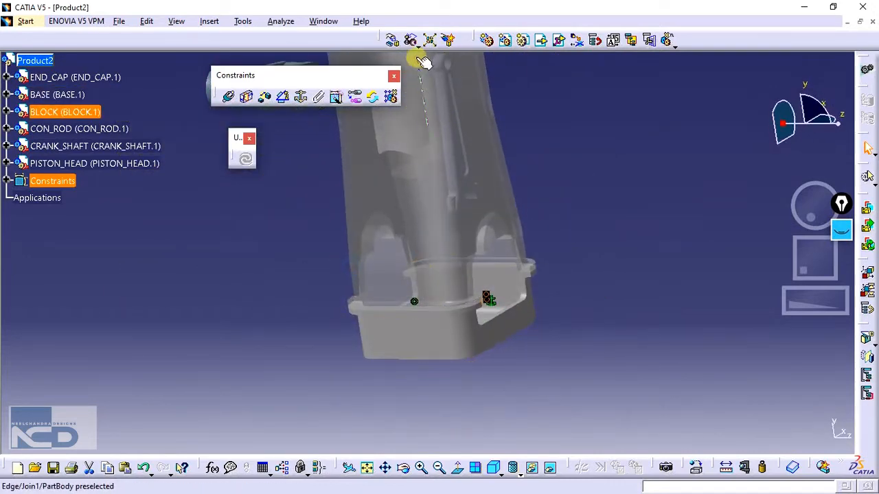
left_click(321, 100)
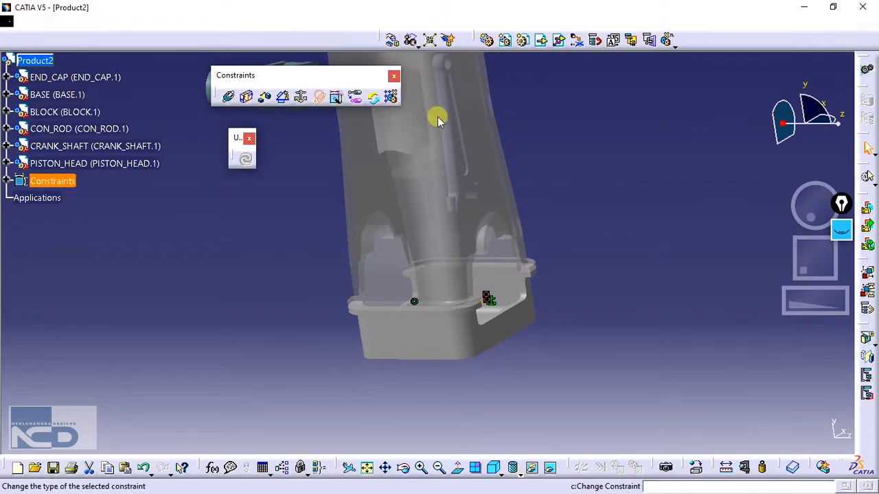
left_click(480, 123)
left_click(469, 347)
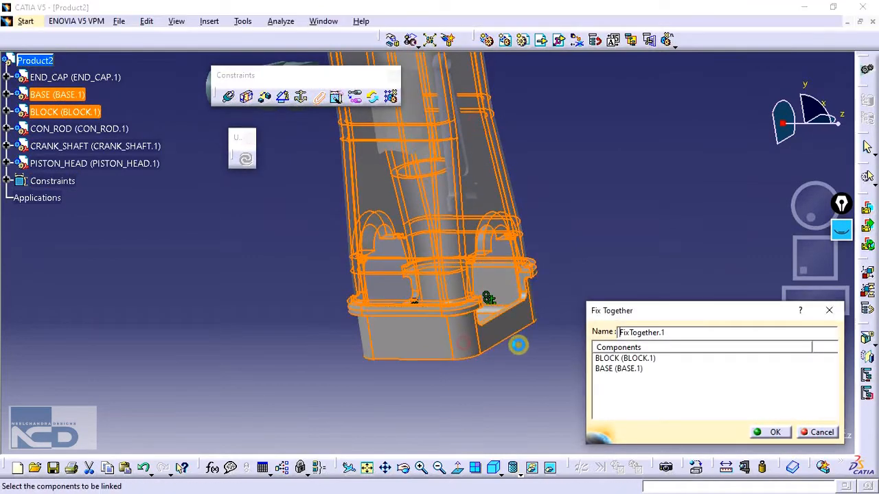
left_click(772, 435)
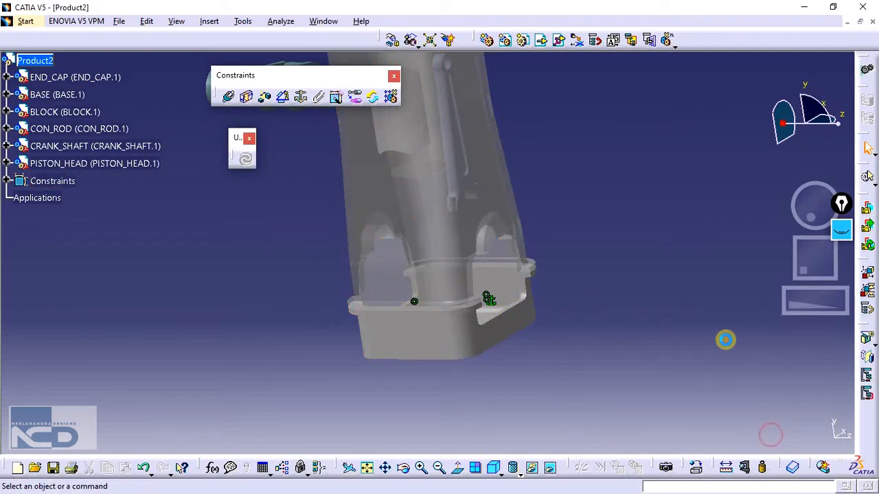
Start manipulating components along the XY plane and hide the BLOCK component to expose the internal parts
middle_click_drag(549, 347, 555, 310)
middle_click_drag(324, 245, 407, 293)
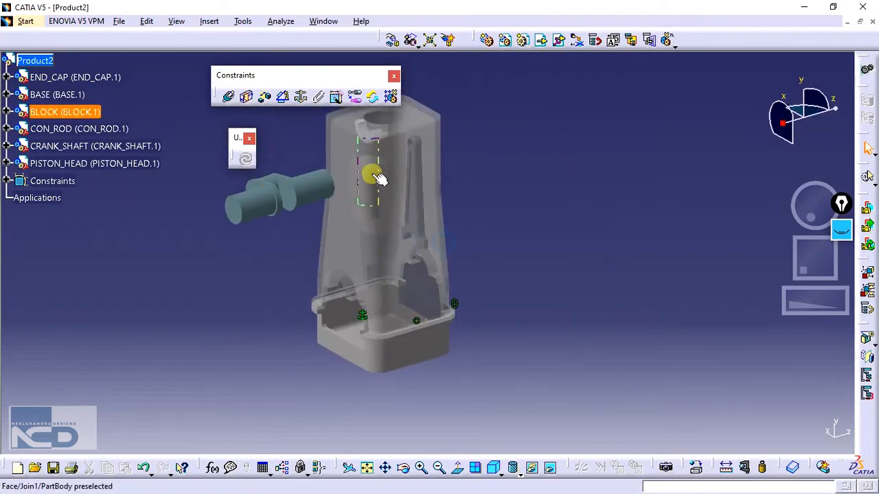
left_click(392, 39)
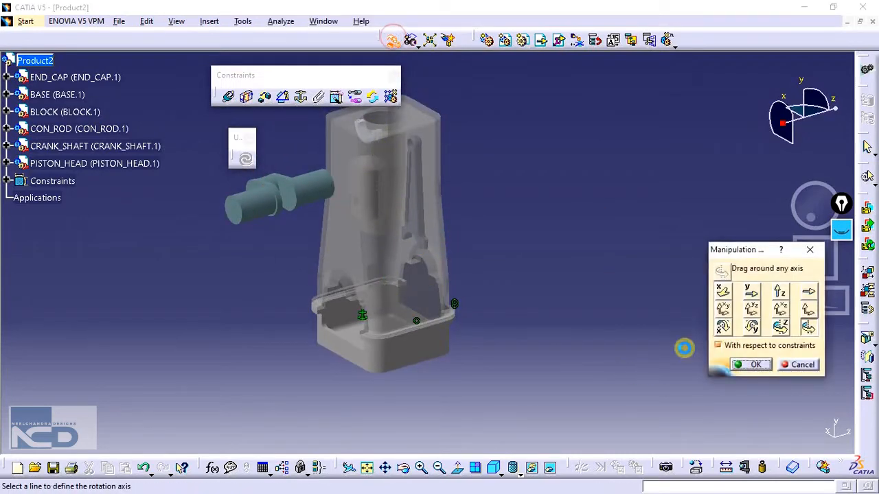
left_click(721, 308)
middle_click_drag(424, 353, 405, 240)
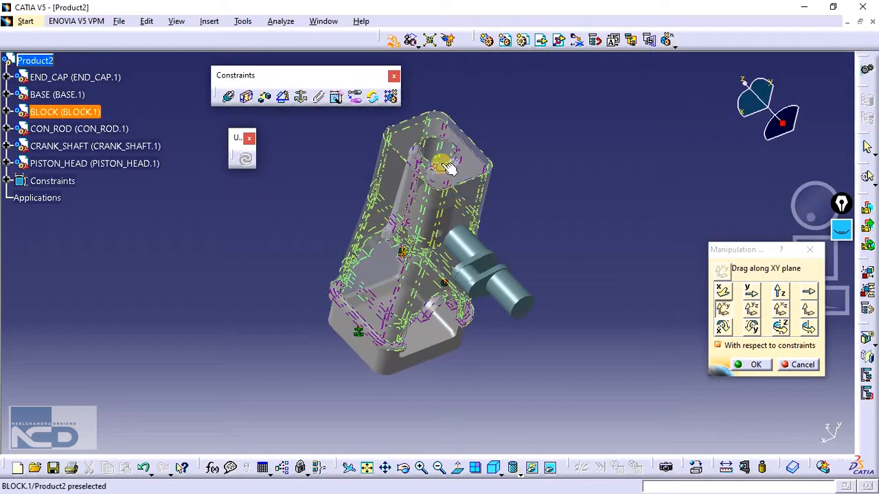
left_click(453, 204)
right_click(457, 194)
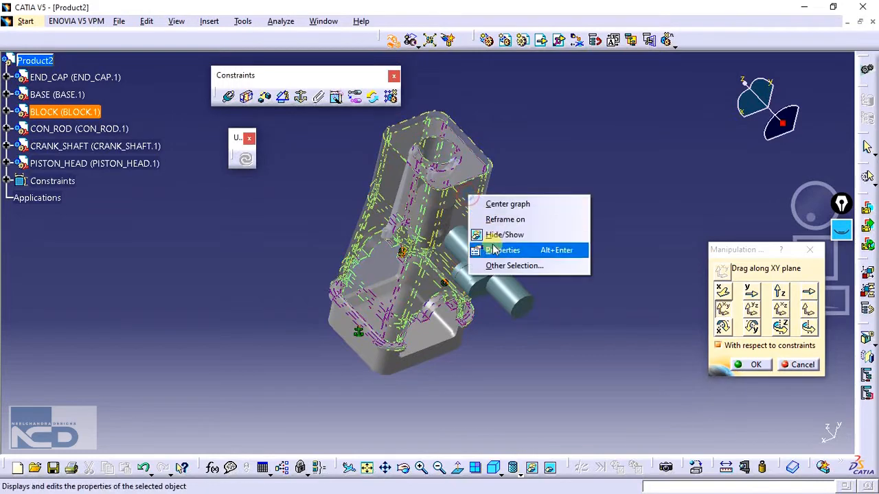
left_click(499, 234)
Move the piston head, end cap and connecting rod outward along the XY plane, clear of the base and crankshaft
left_click_drag(442, 214, 696, 148)
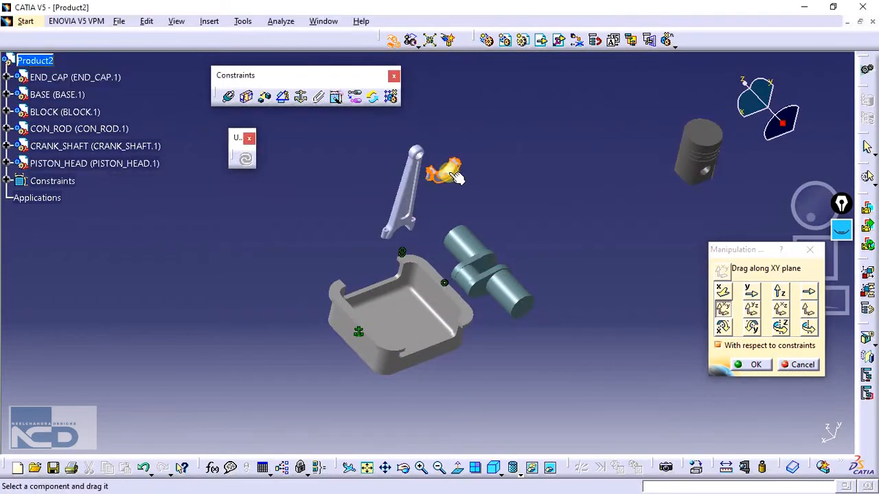
left_click_drag(443, 169, 610, 105)
left_click_drag(421, 180, 184, 224)
left_click(738, 366)
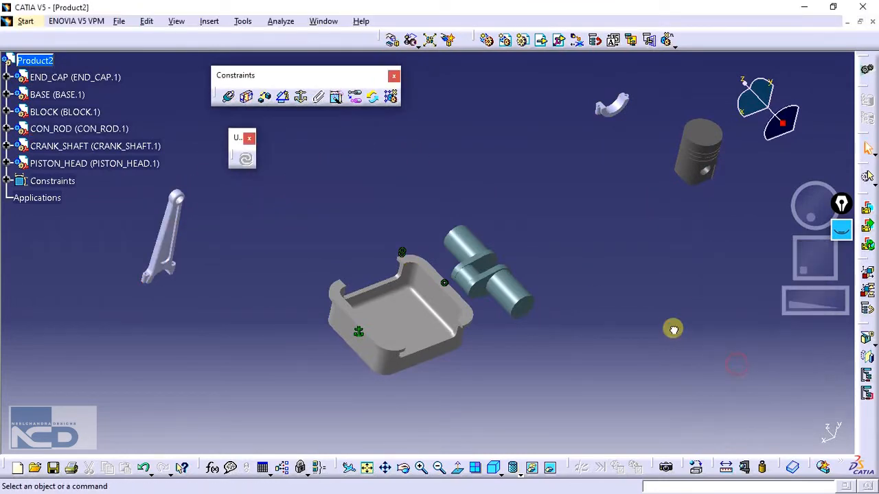
Hide the connecting rod
middle_click_drag(605, 306, 580, 253)
middle_click_drag(243, 389, 312, 329)
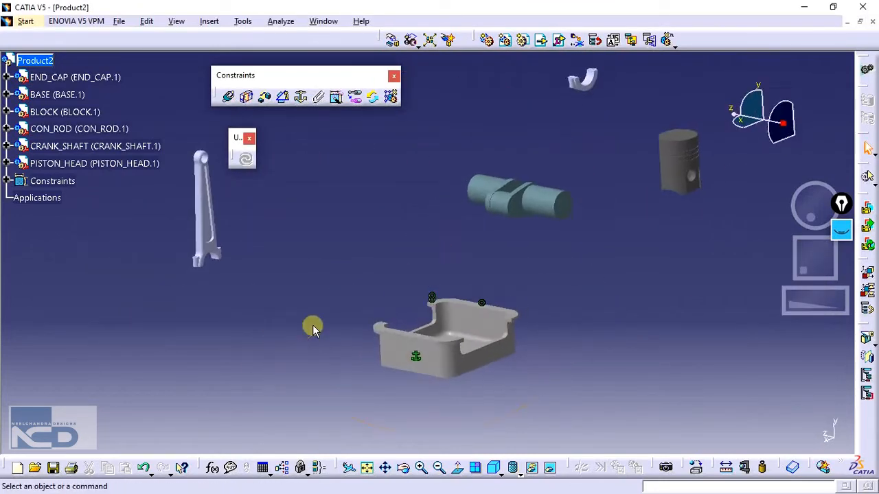
right_click(204, 230)
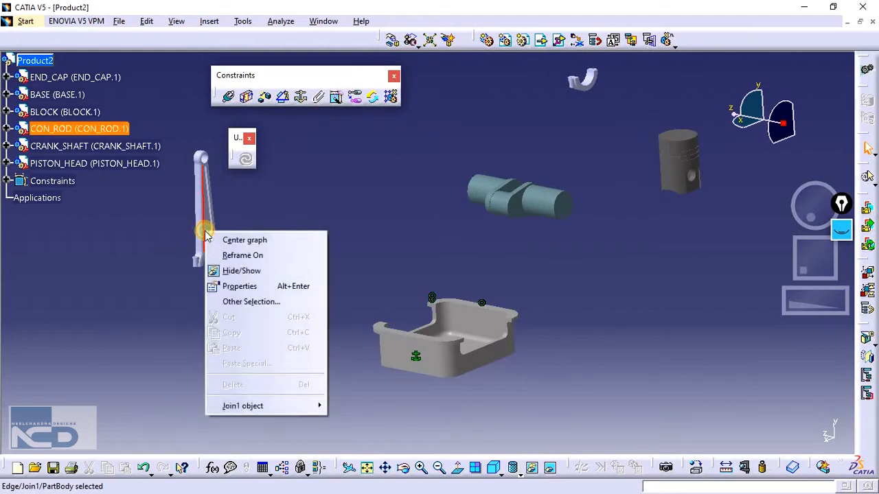
left_click(232, 273)
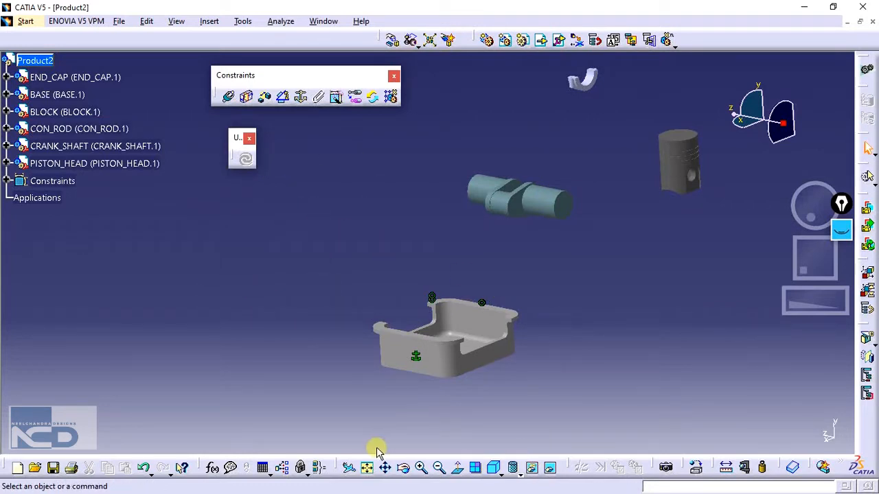
Undock the View toolbar into the graphics area and swap between visible and hidden space, ending in the hidden space
left_click_drag(336, 459, 323, 402)
left_click_drag(387, 392, 611, 404)
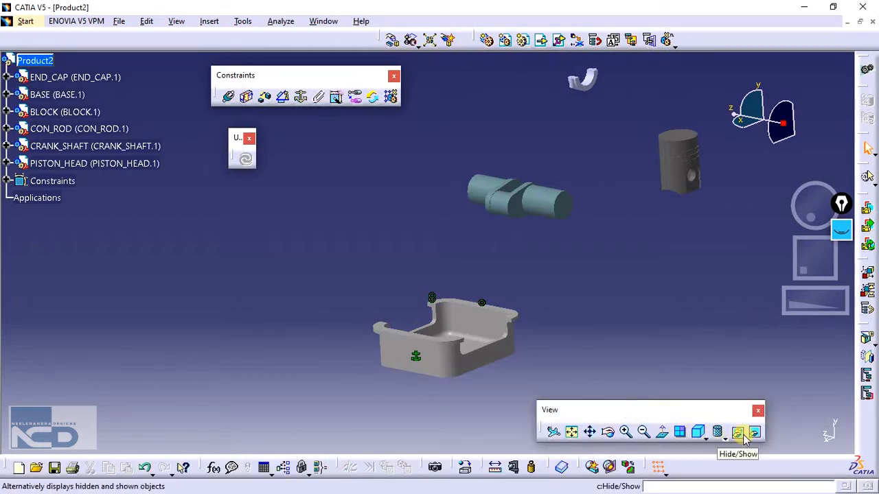
left_click(744, 438)
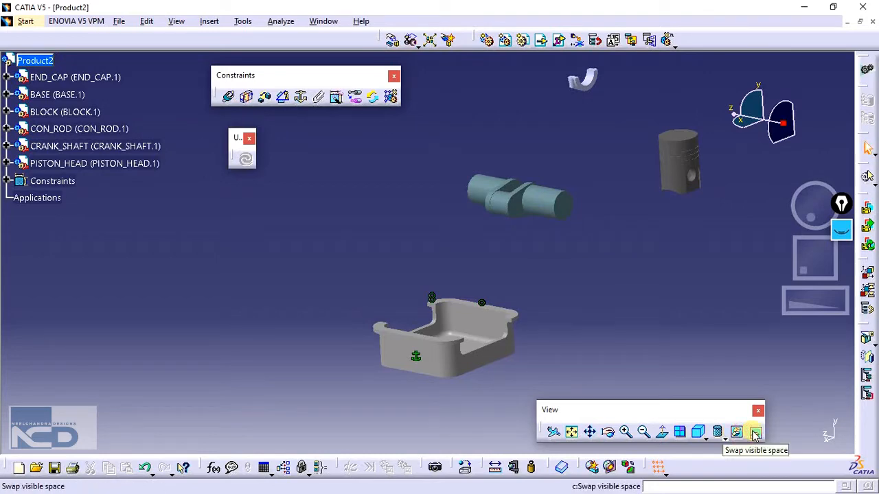
left_click(755, 432)
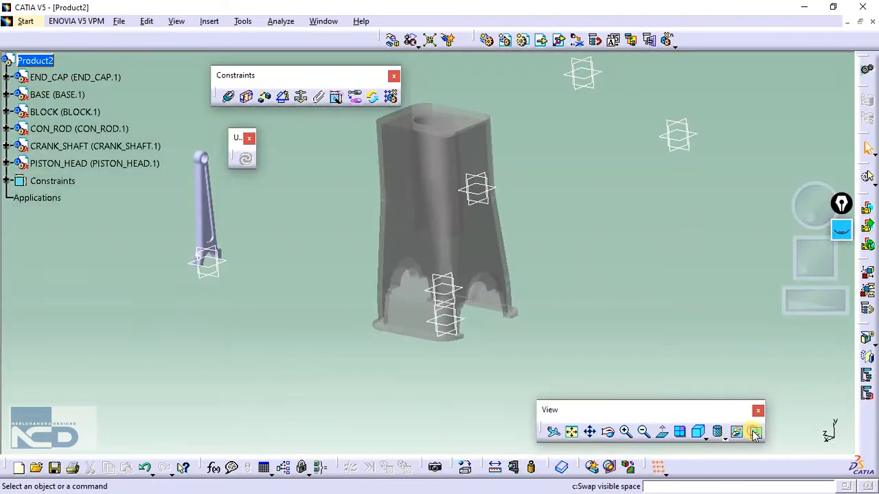
middle_click_drag(235, 288, 361, 183)
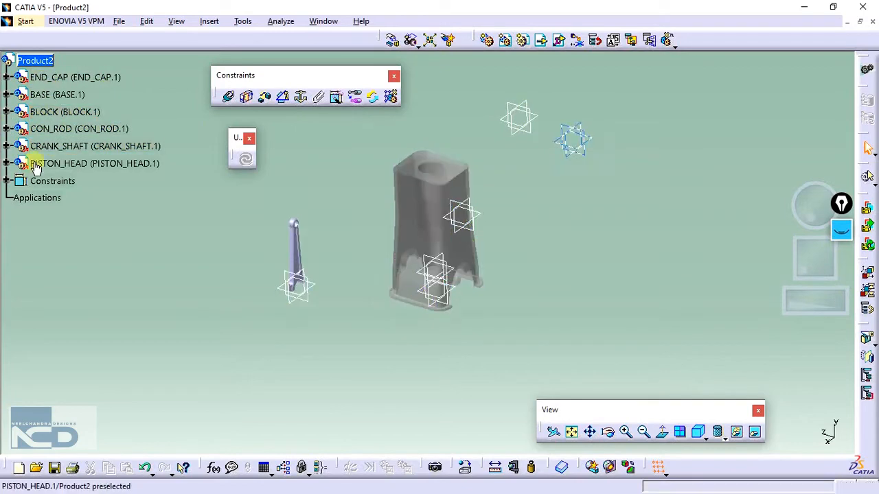
left_click(756, 432)
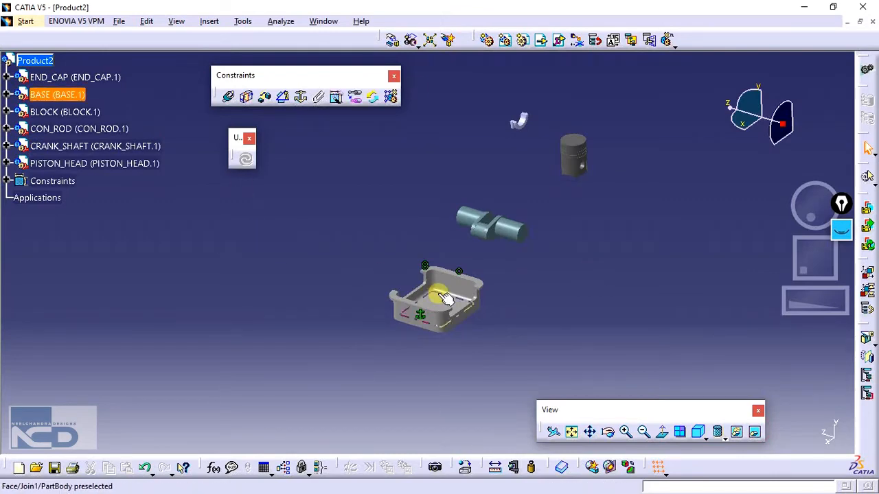
left_click(754, 432)
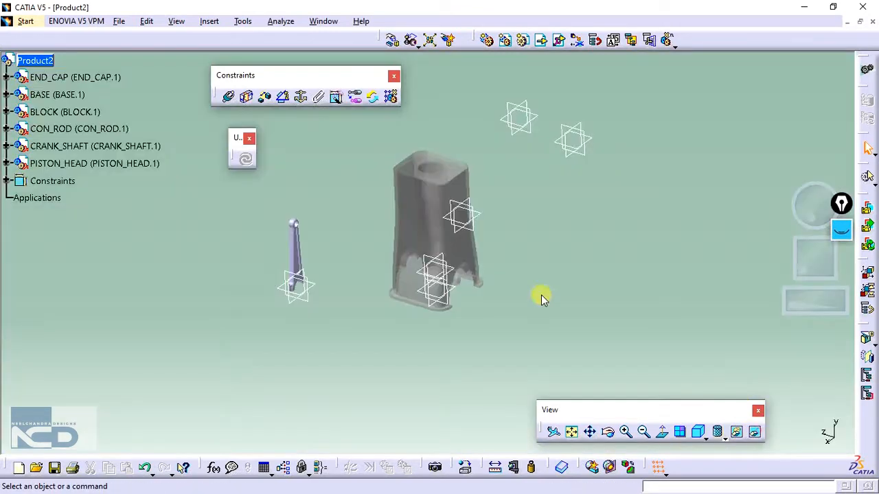
Show the hidden BLOCK and CON_ROD components again and return to the visible space
right_click(405, 192)
left_click(436, 232)
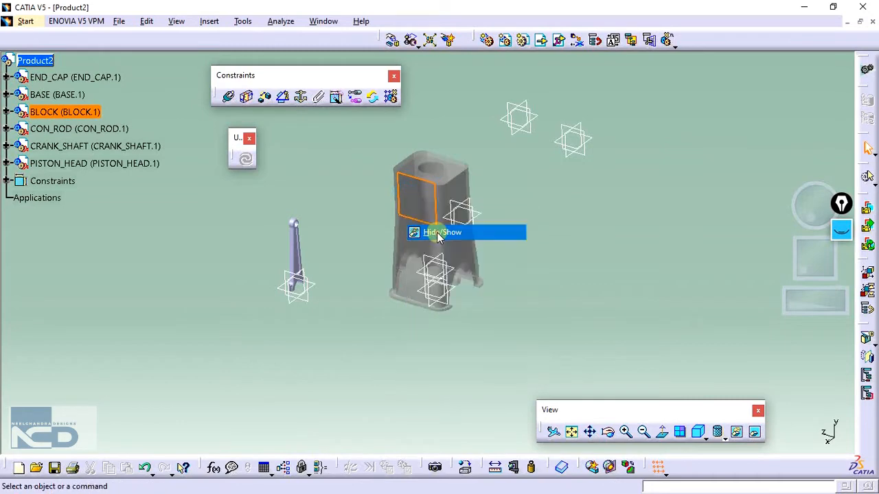
right_click(295, 244)
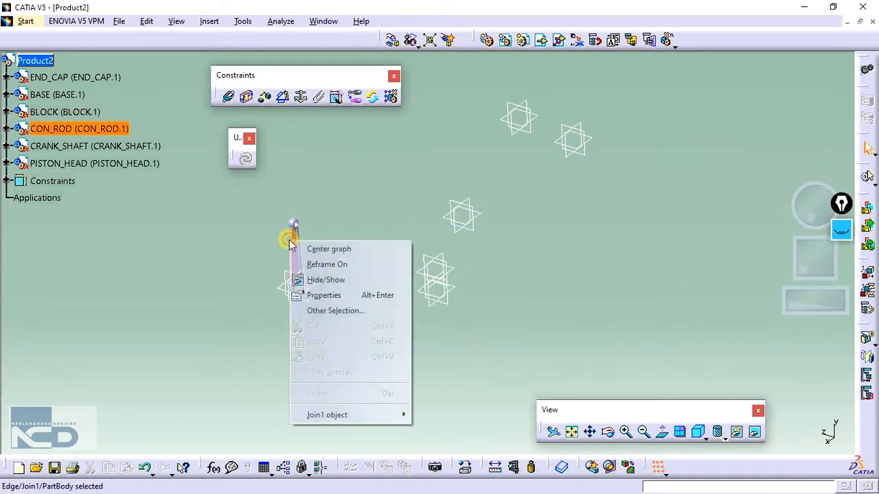
left_click(314, 276)
left_click(754, 432)
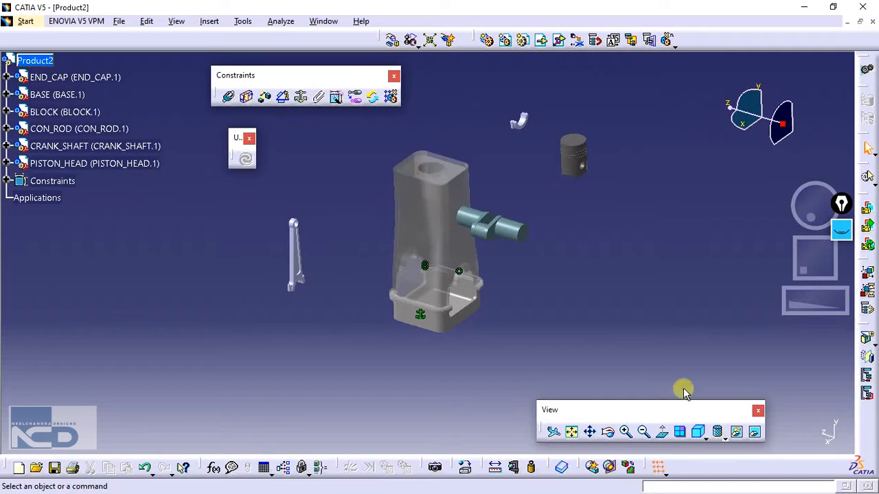
Toggle between visible and hidden space, and hide the BLOCK component with the Hide/Show command
left_click(755, 432)
left_click(755, 432)
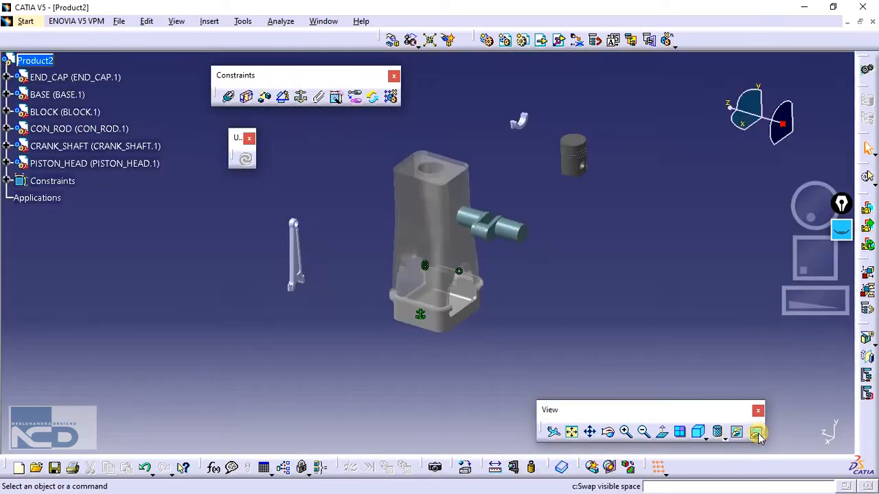
left_click(755, 432)
left_click(755, 432)
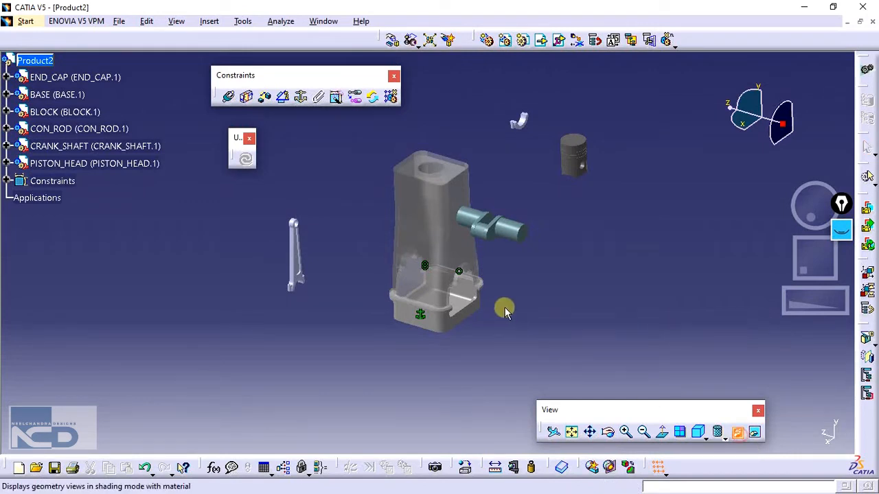
left_click(459, 203)
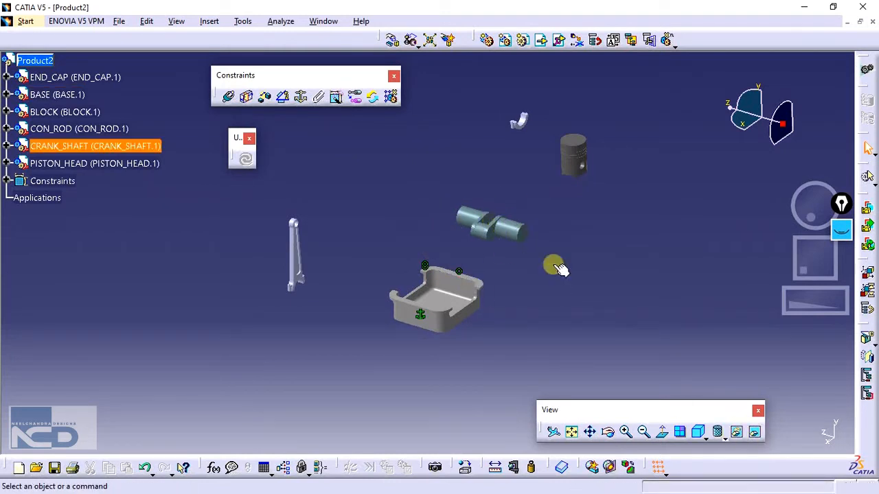
Bring the BLOCK component back from the hidden space and return to the visible space
left_click(754, 431)
left_click(420, 208)
right_click(420, 207)
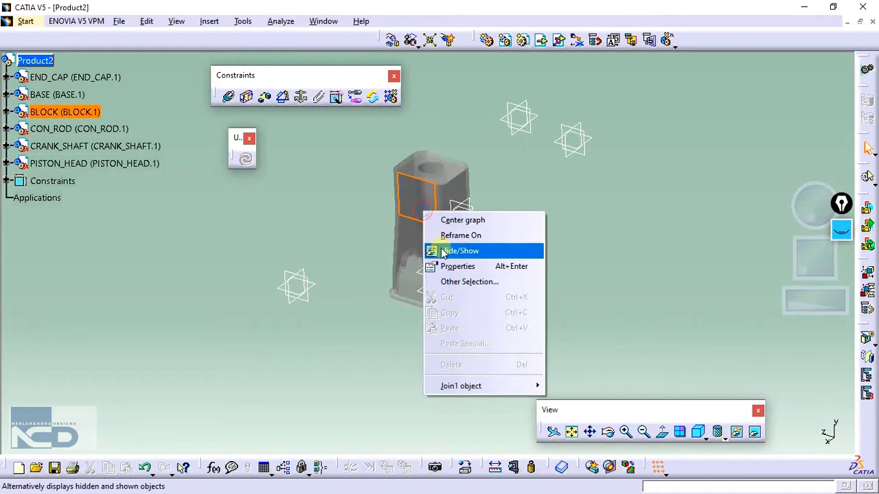
left_click(474, 251)
left_click(754, 432)
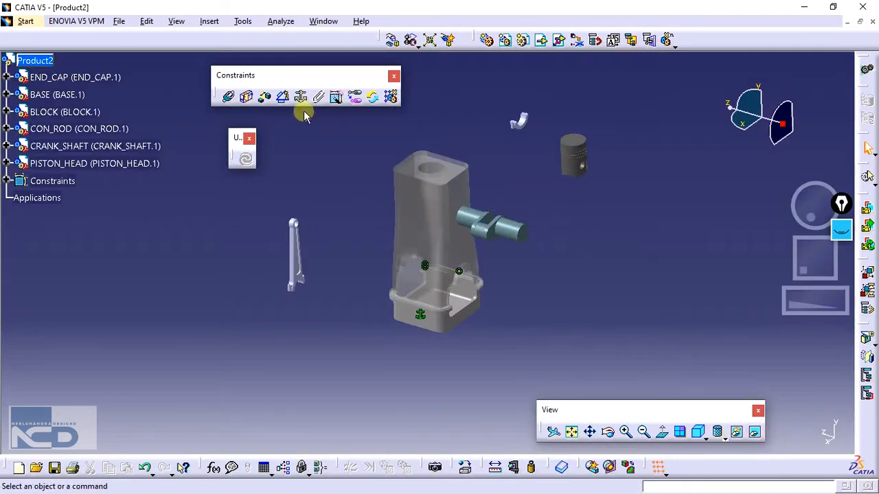
Make the piston head's axis coincident with the block's cylinder bore axis and update the assembly
left_click(231, 98)
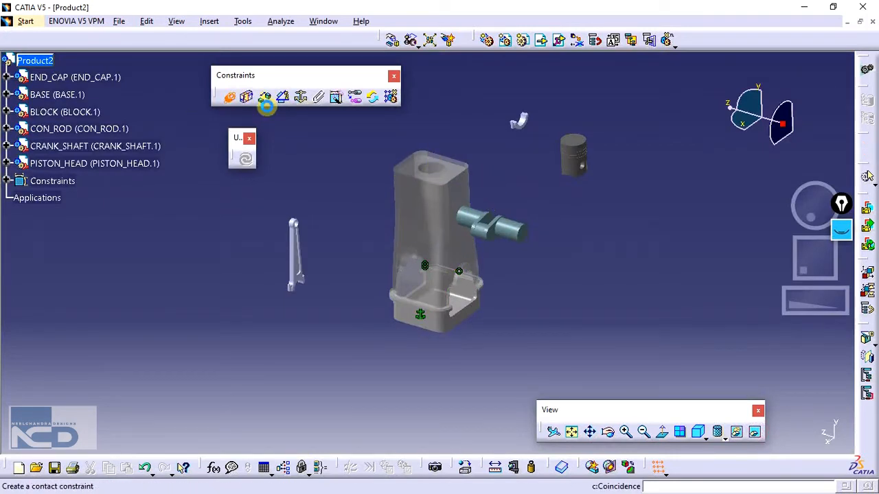
left_click(578, 163)
left_click(433, 170)
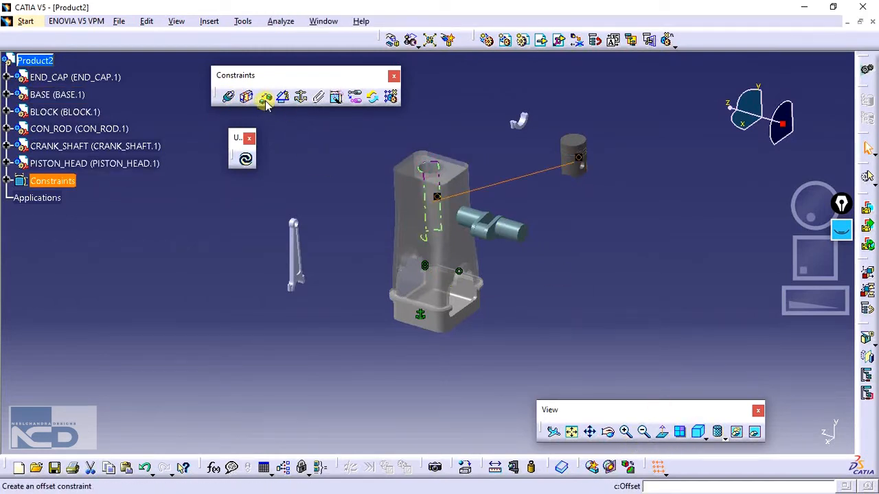
left_click(246, 160)
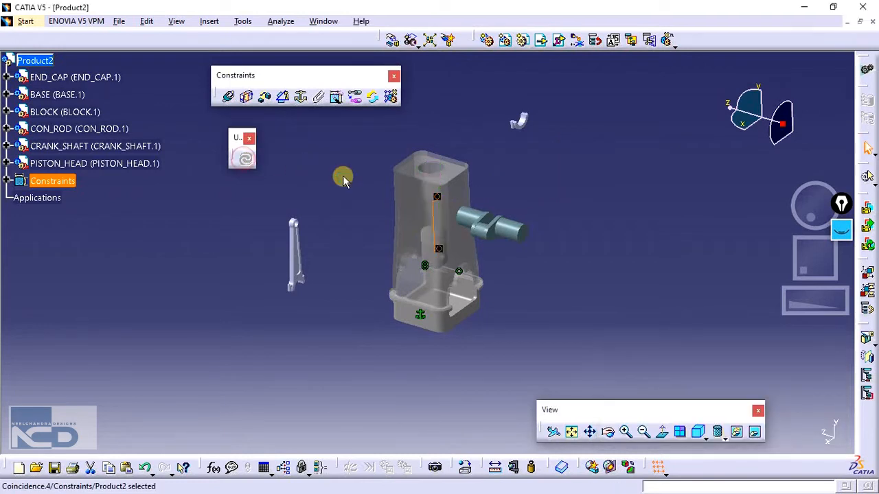
Hide the BLOCK component to expose the piston head seated in the bore
middle_click_drag(343, 177, 429, 173)
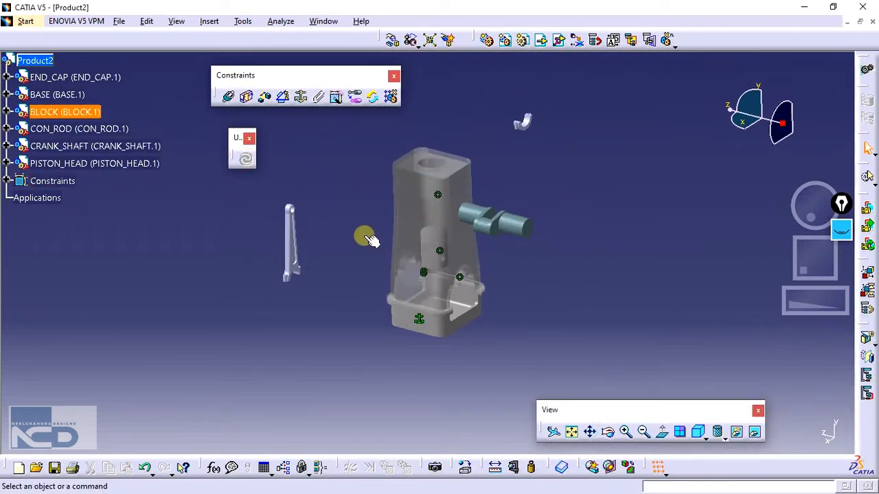
right_click(467, 186)
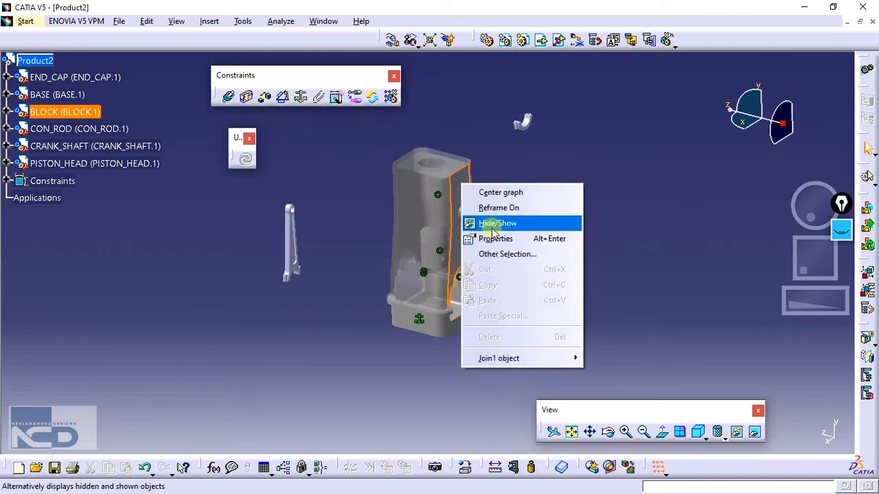
left_click(490, 222)
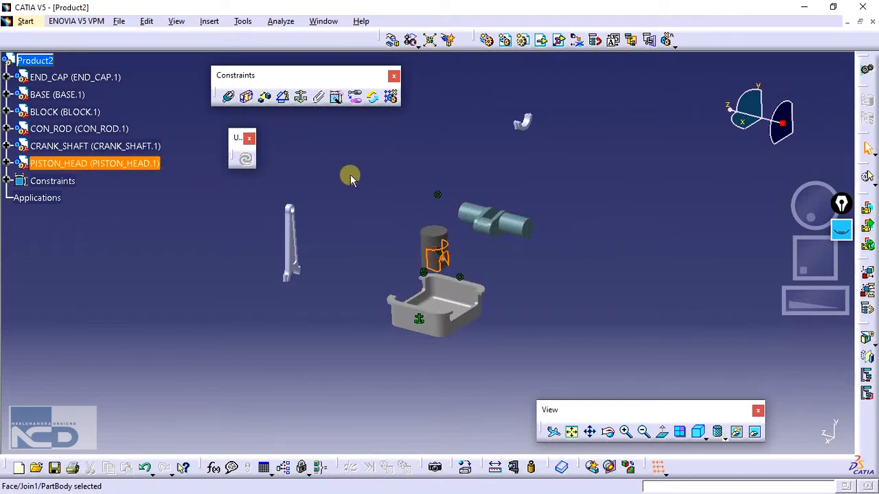
Move the piston head up above the base along its bore axis with respect to constraints, and expand the assembly's Constraints branch
left_click(391, 40)
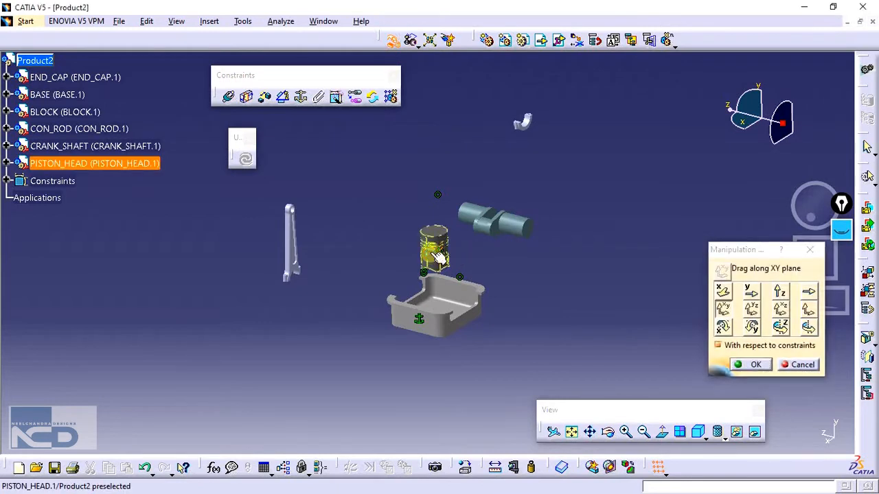
left_click_drag(437, 248, 411, 189)
left_click(6, 181)
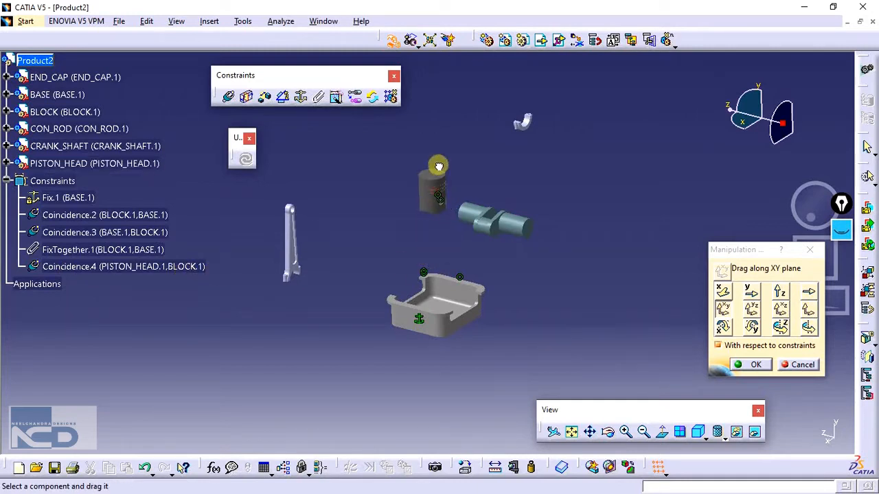
left_click(747, 365)
Make the connecting rod's small-end axis coincident with the piston head's pin-hole axis and update the assembly
middle_click_drag(517, 227, 423, 213)
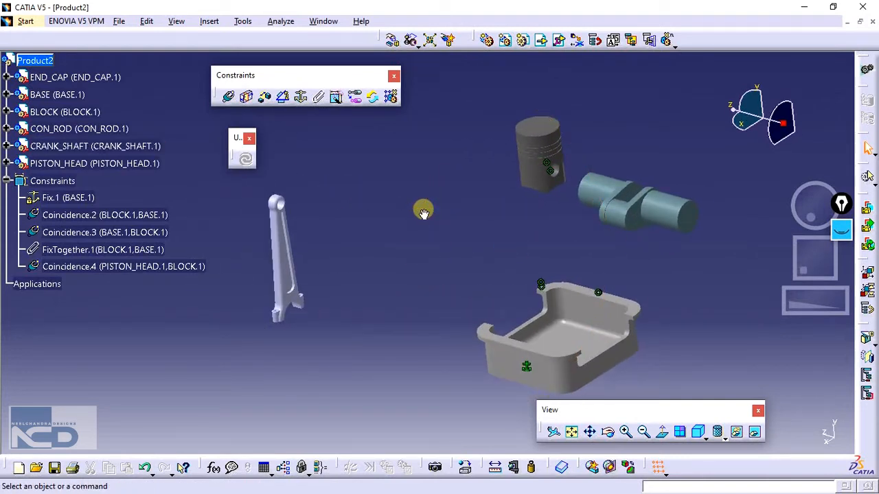
left_click(229, 98)
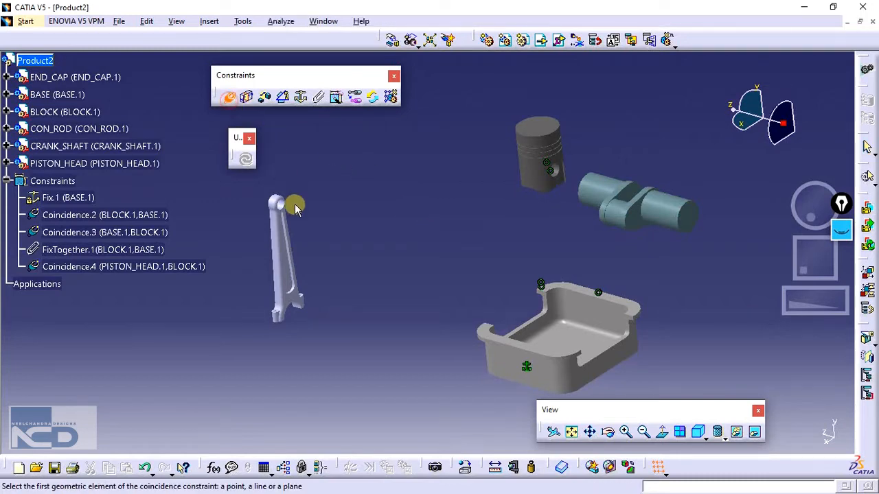
middle_click_drag(296, 209, 458, 303)
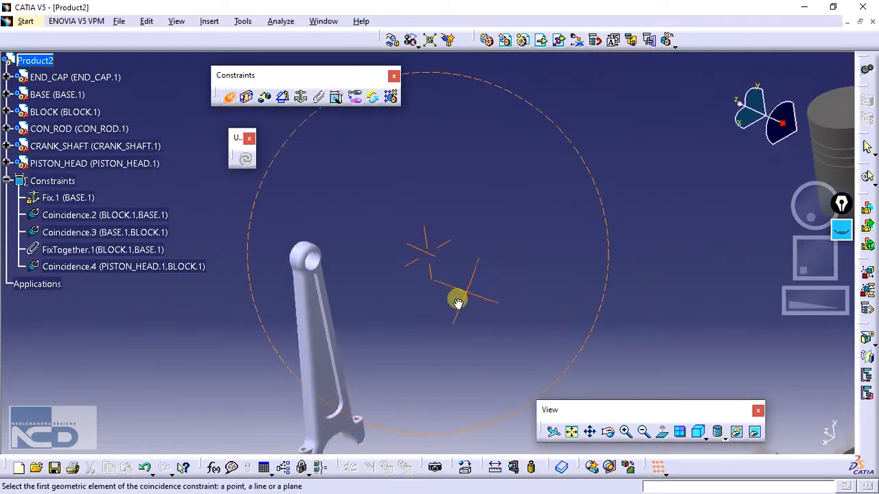
left_click(292, 273)
middle_click_drag(582, 255, 508, 219)
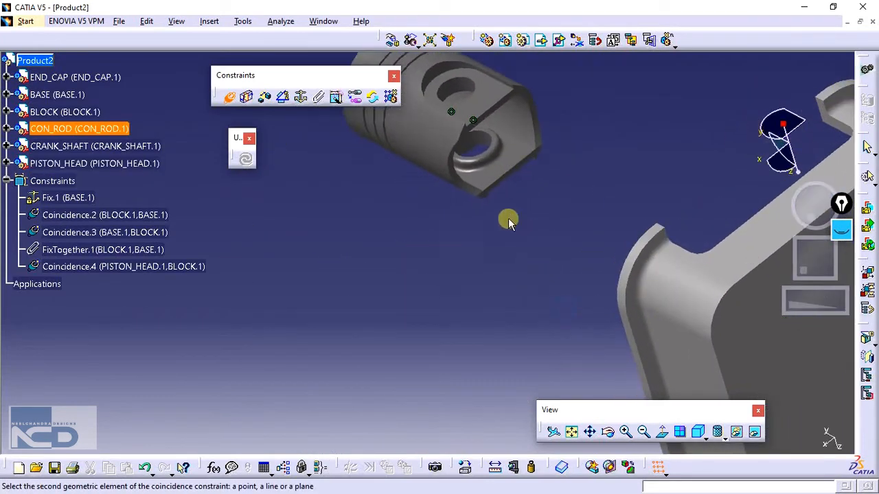
left_click(483, 144)
middle_click_drag(474, 141, 515, 308)
left_click(245, 158)
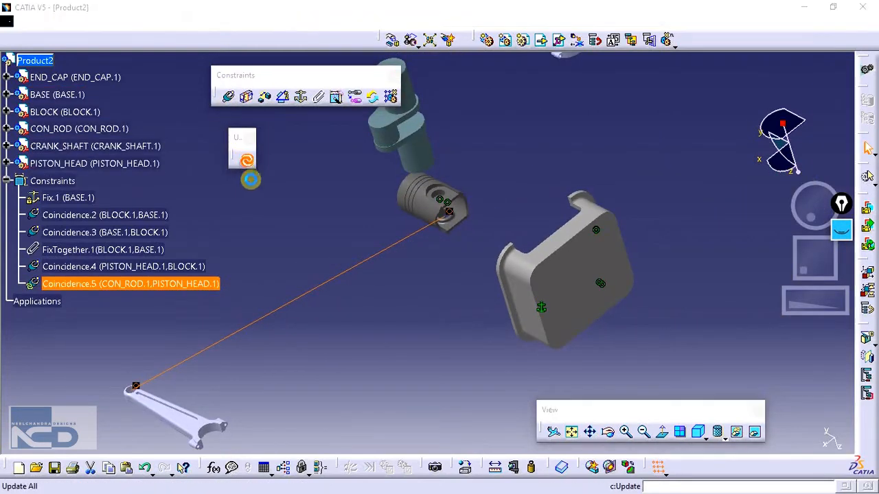
Add an offset constraint between the connecting rod's recessed web face and the piston head's flat pin-hole face, and update the assembly
middle_click_drag(349, 171, 323, 143)
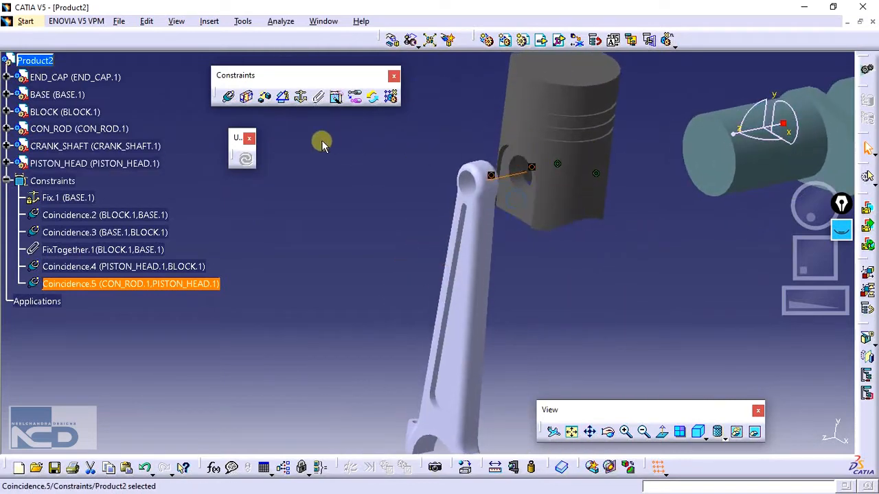
left_click(265, 100)
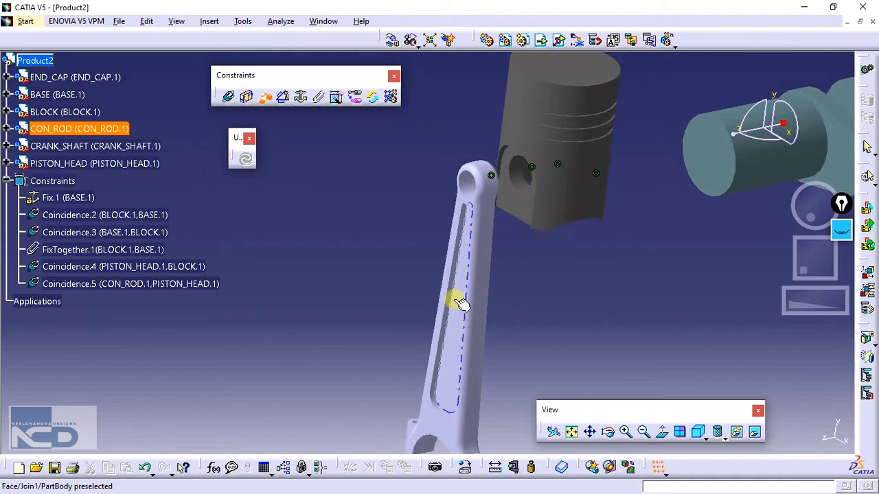
left_click(462, 305)
middle_click_drag(526, 288, 465, 236)
left_click(506, 231)
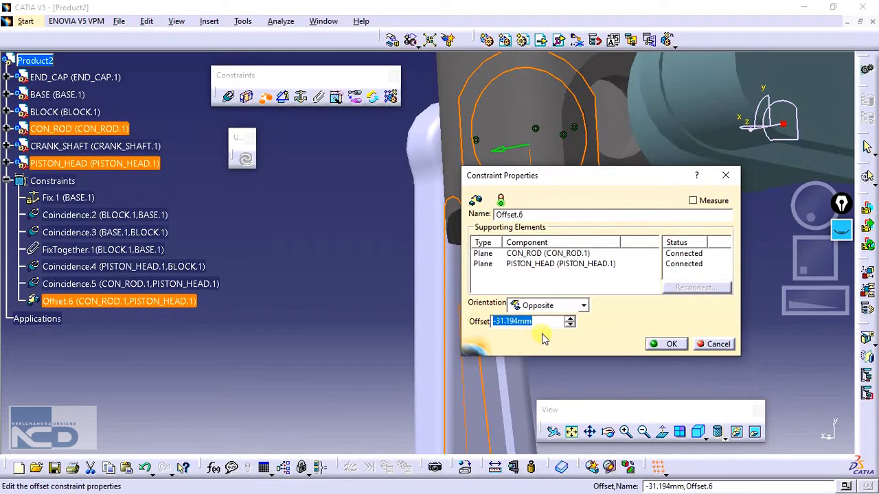
left_click(668, 345)
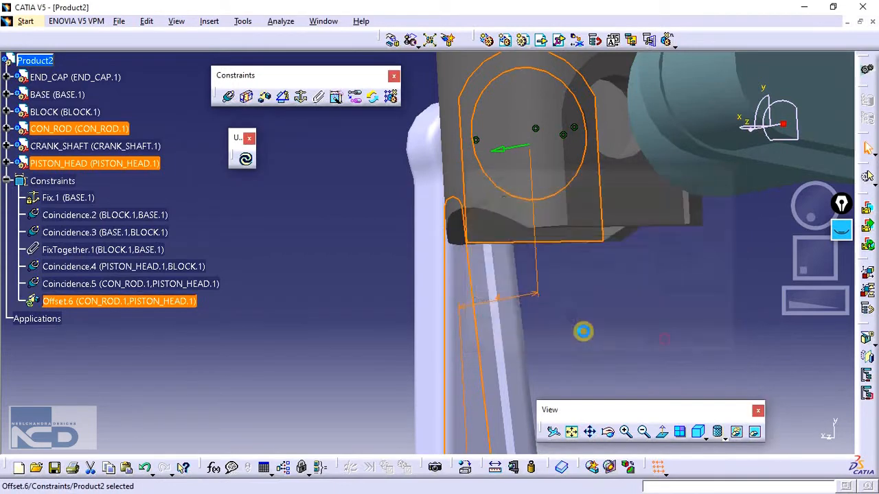
left_click(246, 160)
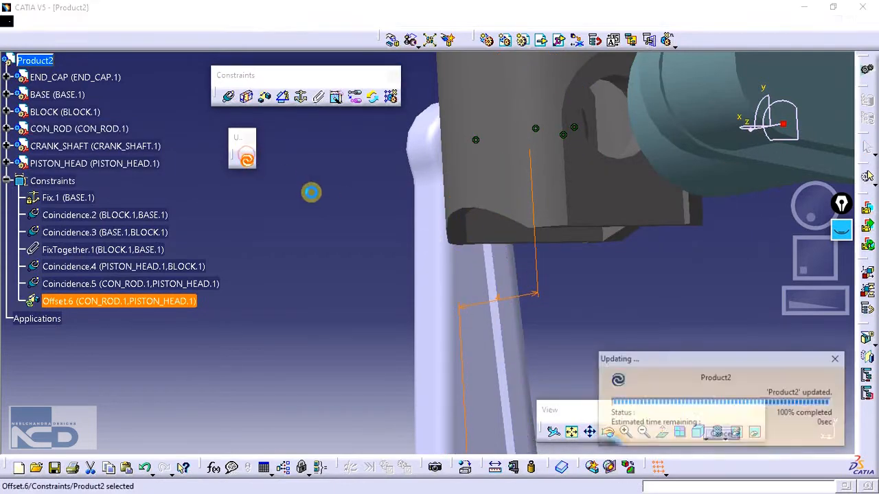
Set the offset between the connecting rod and the piston head to 10 mm and update the assembly
middle_click_drag(321, 192, 499, 270)
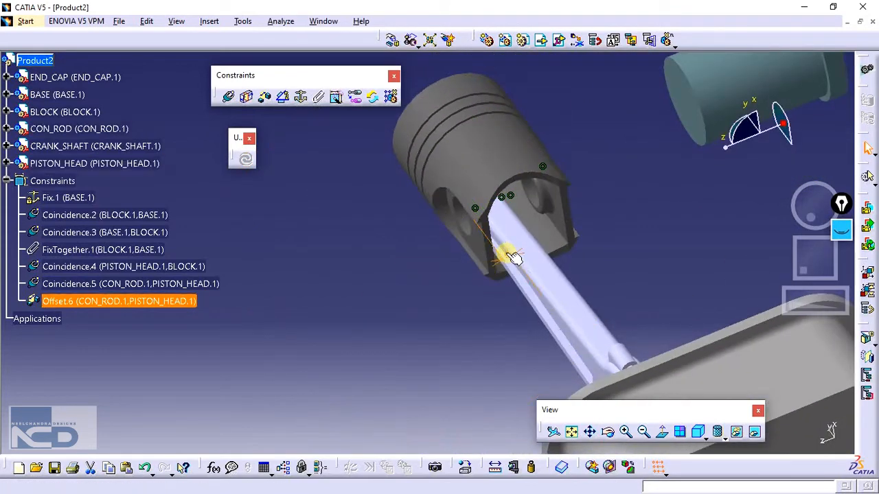
double_click(508, 255)
key("Return")
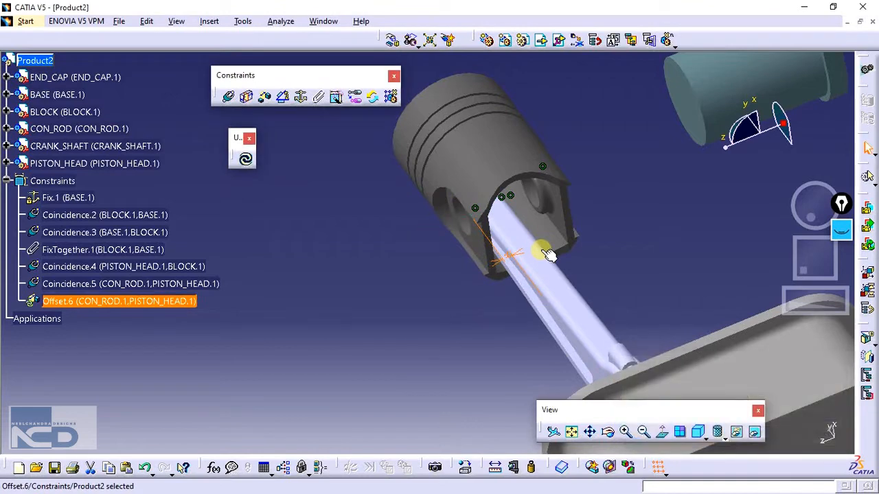
left_click(241, 162)
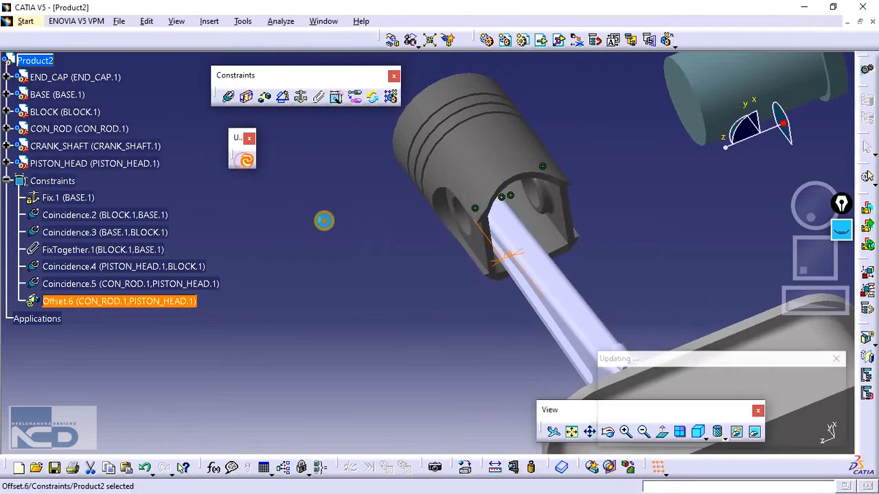
Set the connecting rod to piston head offset to 15 mm and update the assembly
middle_click_drag(373, 236, 369, 172)
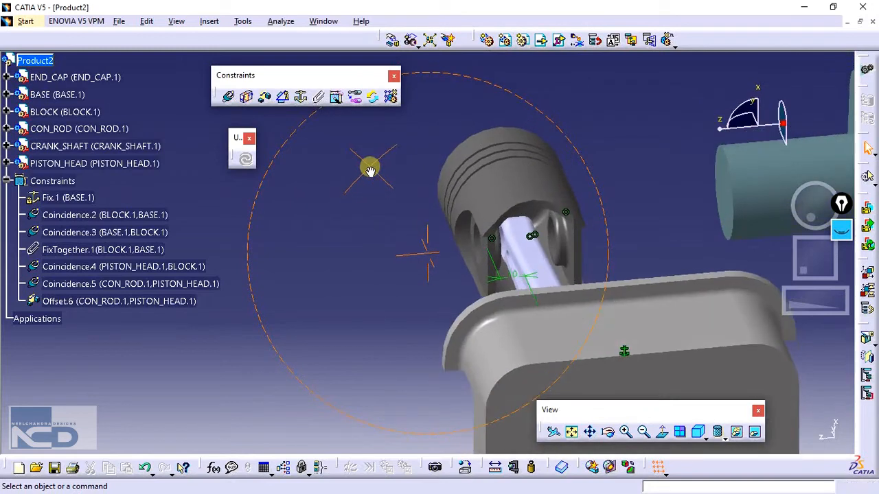
double_click(506, 276)
type("15")
key("Return")
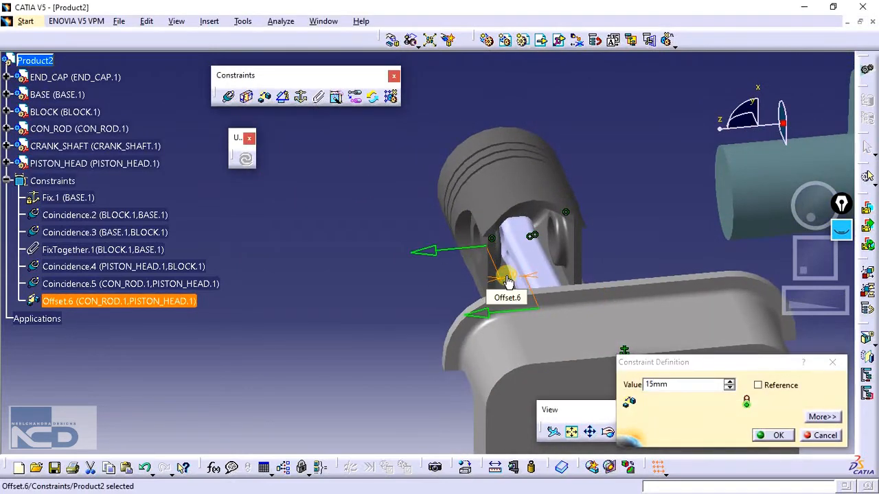
left_click(245, 160)
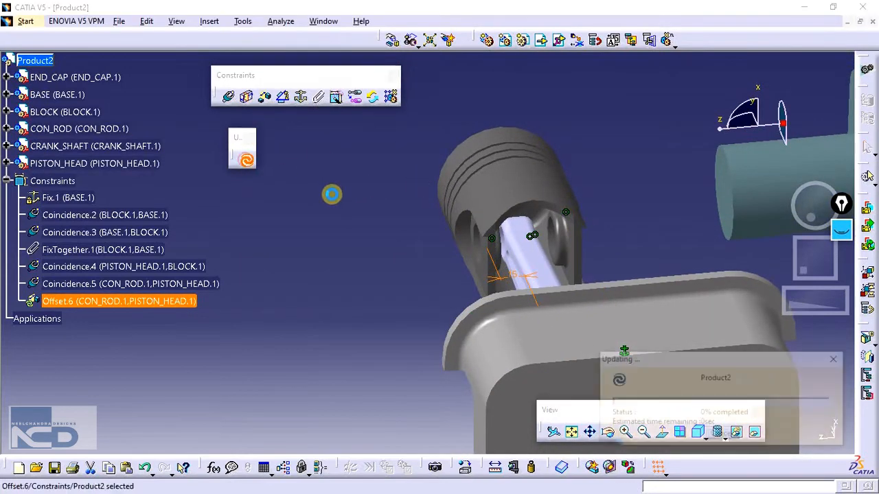
Make the crankshaft's crank pin axis coincident with the connecting rod's big-end axis and update the assembly
middle_click_drag(334, 194, 590, 427)
middle_click_drag(461, 306, 362, 220)
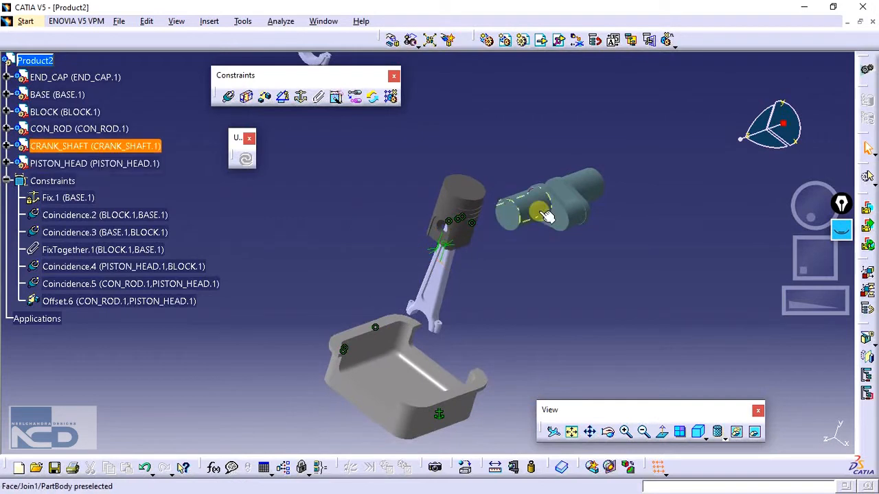
middle_click_drag(503, 171, 479, 160)
left_click(229, 96)
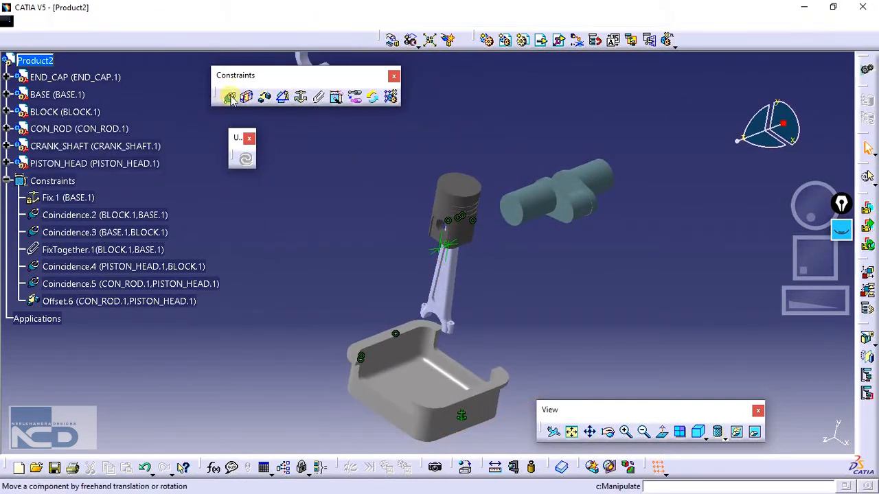
left_click(474, 220)
left_click(587, 209)
middle_click_drag(410, 341, 421, 243)
middle_click_drag(427, 299, 412, 288)
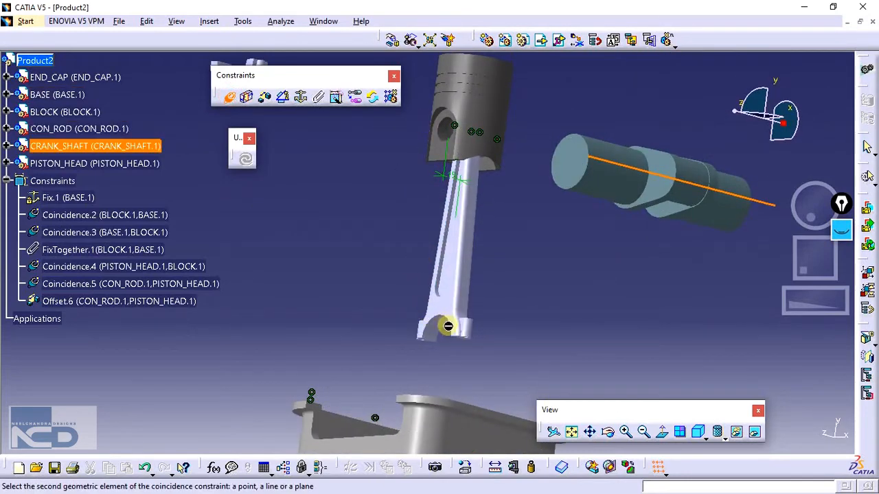
left_click(428, 334)
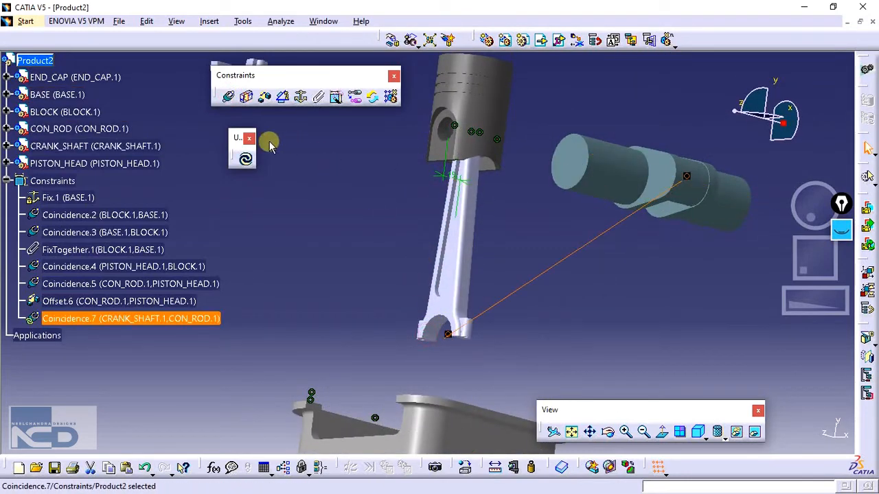
left_click(245, 159)
Hide the BASE component and bring the BLOCK component back from the hidden space, returning to the visible space
middle_click_drag(416, 255, 572, 266)
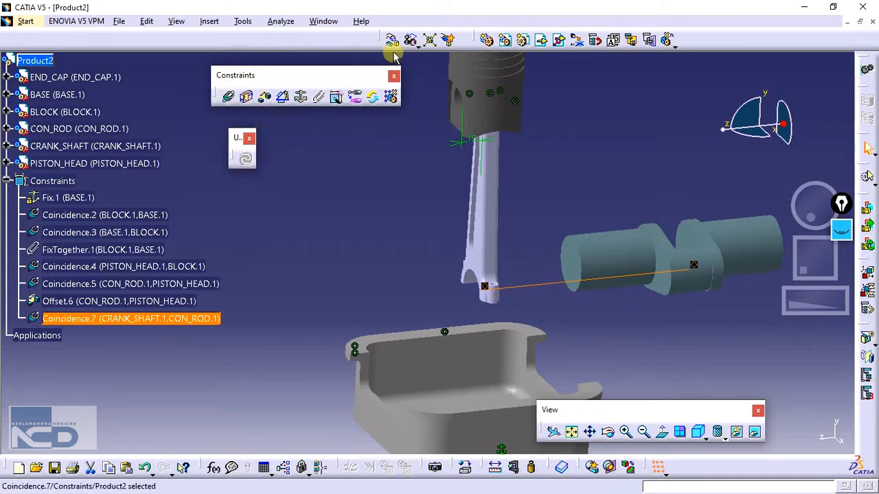
left_click(48, 94)
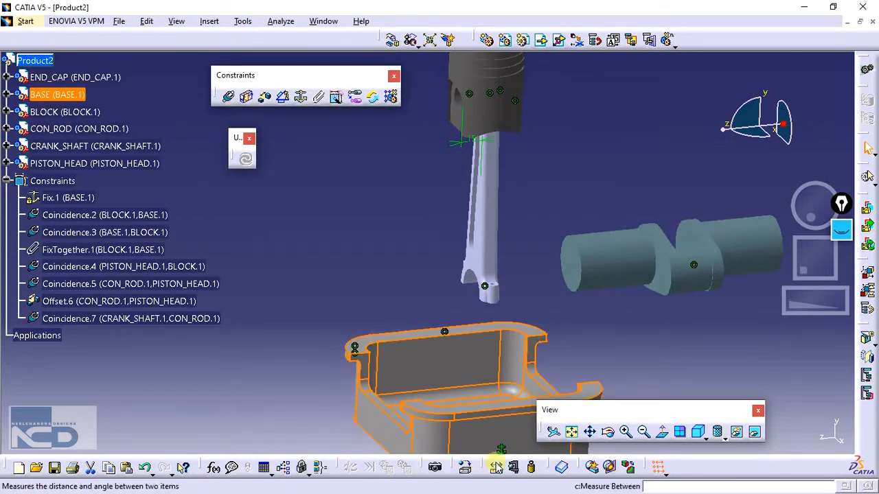
left_click(755, 433)
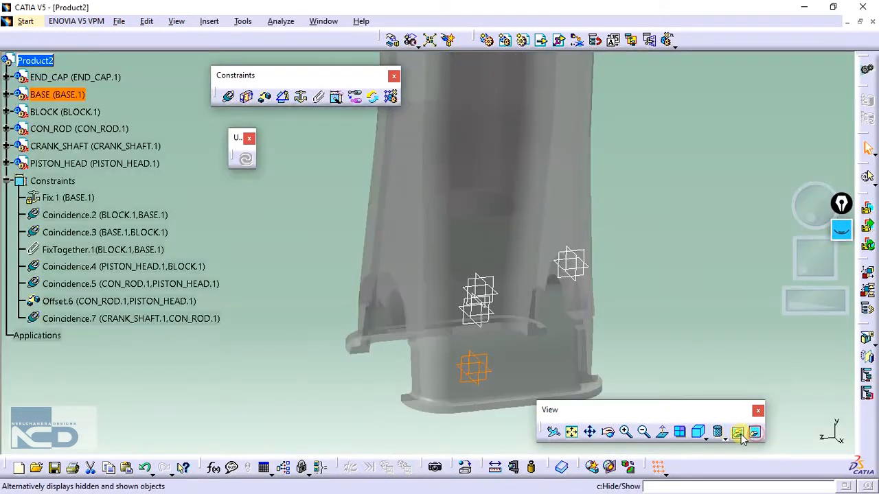
left_click(588, 269)
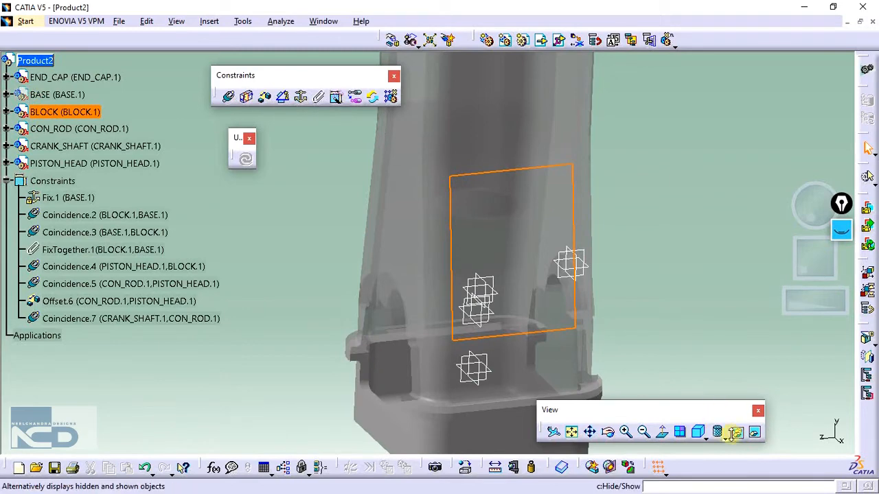
left_click(734, 432)
left_click(445, 425)
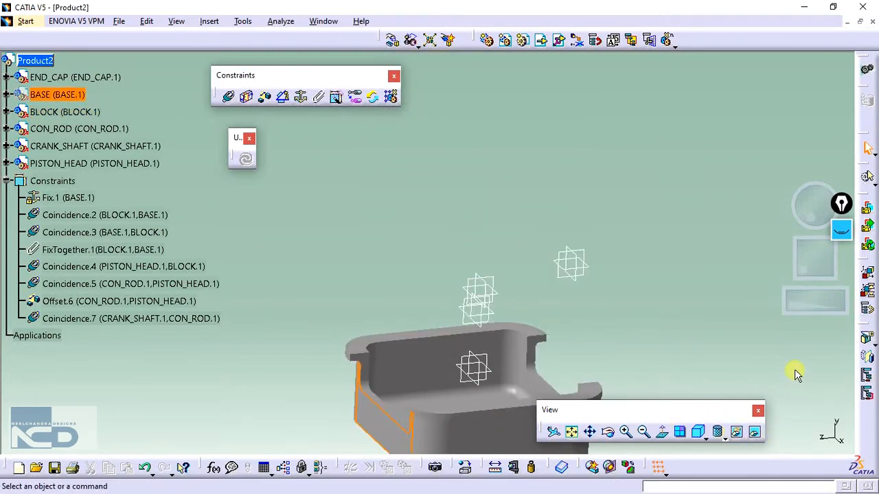
left_click(755, 432)
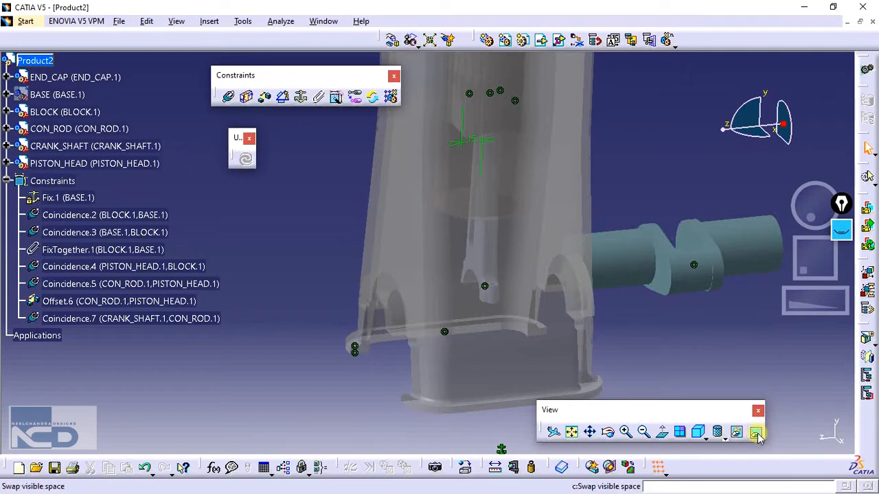
Try to bring the BASE component back from the hidden space with Hide/Show, and return to the visible space
left_click(755, 432)
left_click(440, 442)
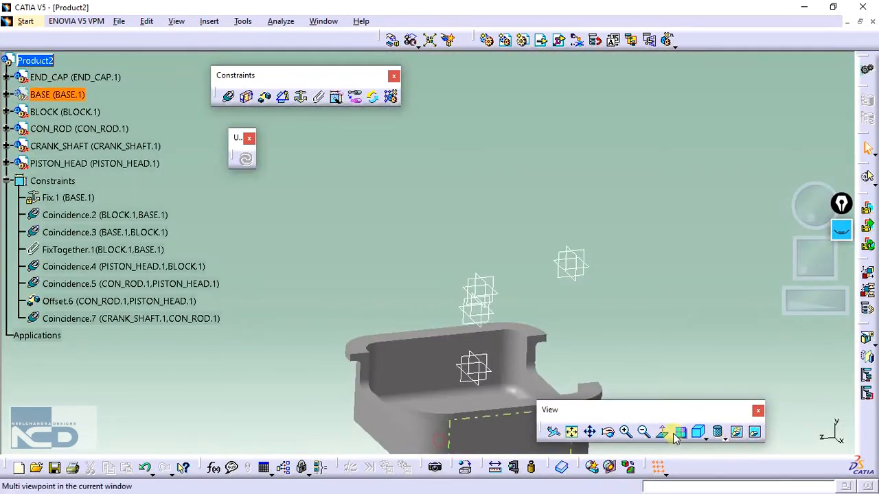
left_click(739, 438)
left_click(440, 396)
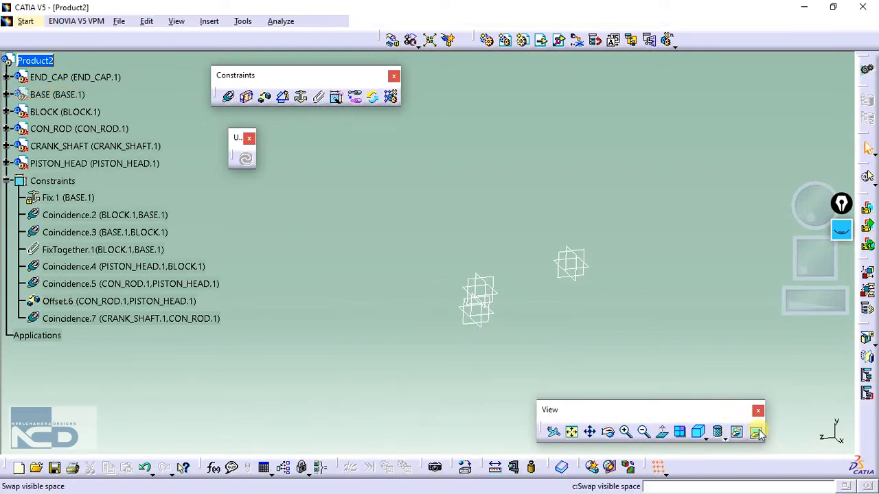
left_click(757, 433)
Hide the BLOCK component and switch to the hidden space
middle_click_drag(552, 334, 528, 397)
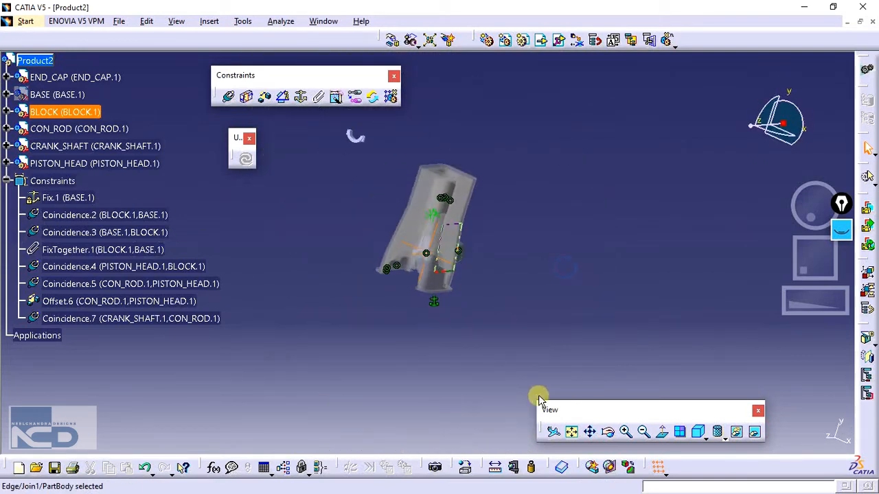
left_click(737, 438)
left_click(753, 437)
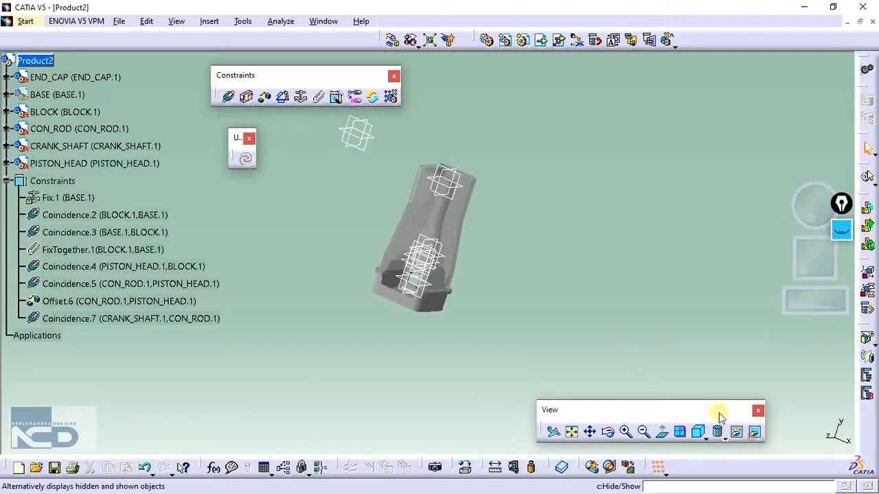
Return the BLOCK component to the visible space with Hide/Show and try the same on the BASE component
right_click(428, 202)
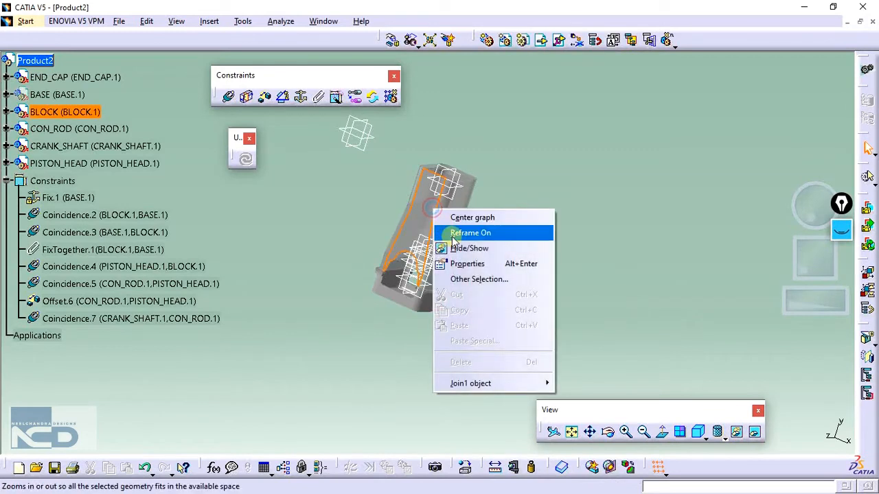
left_click(453, 245)
right_click(442, 309)
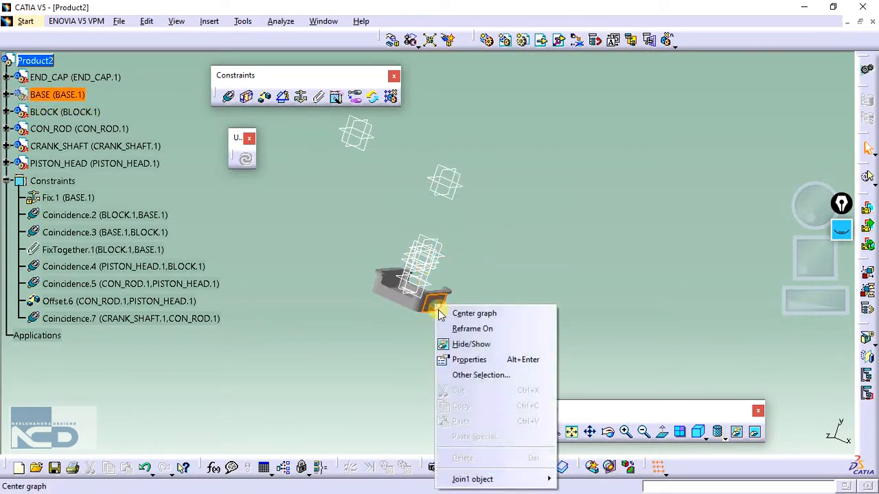
left_click(462, 343)
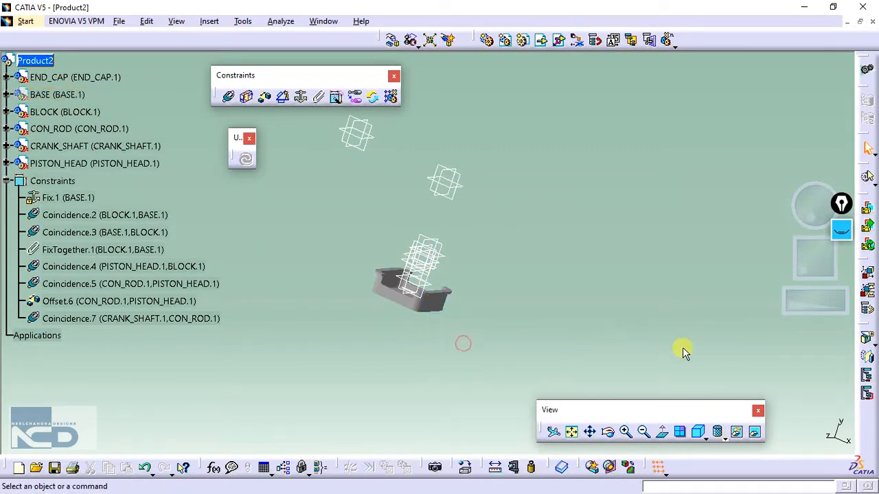
Try to bring the BASE component back from the hidden space with Hide/Show several times, and return to the visible space
right_click(438, 302)
left_click(459, 338)
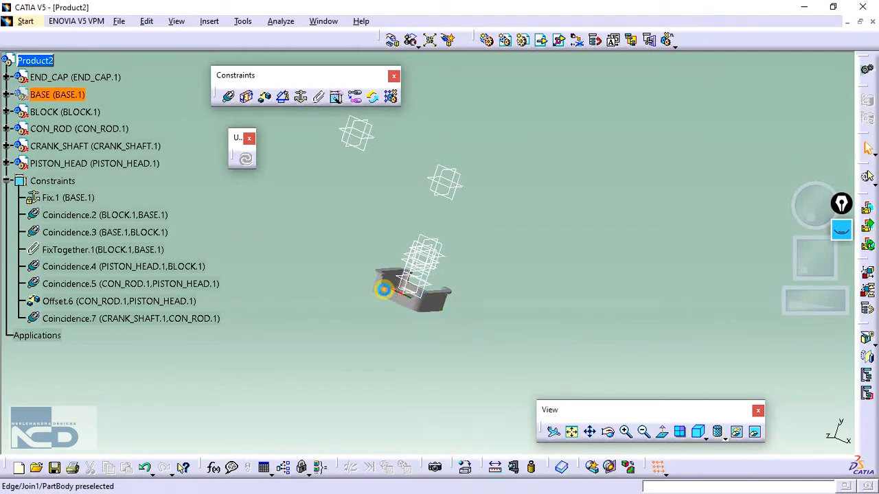
right_click(60, 96)
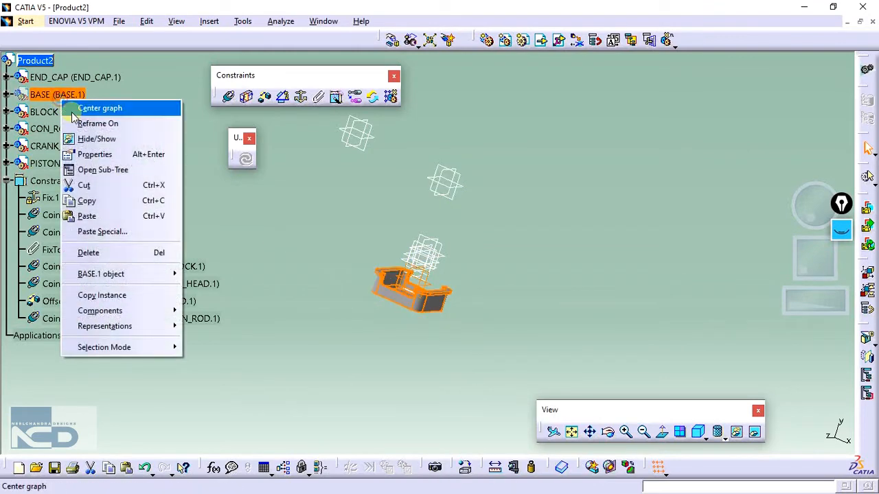
left_click(81, 137)
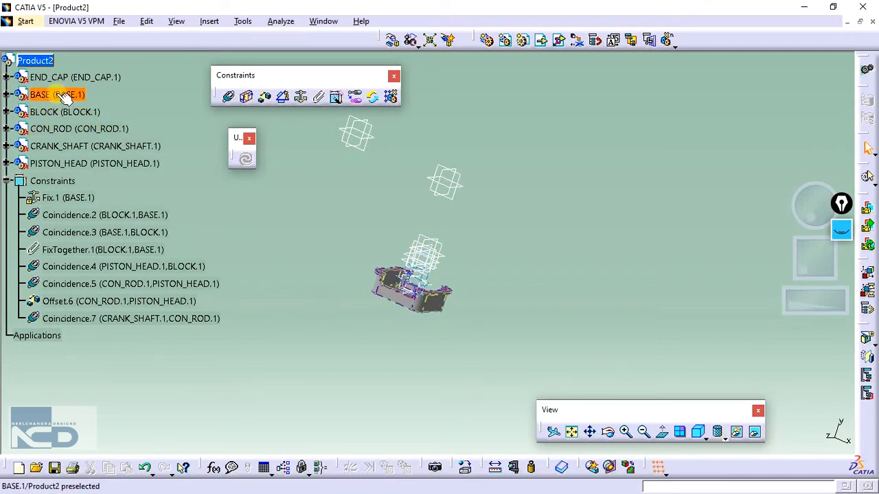
right_click(59, 96)
left_click(107, 135)
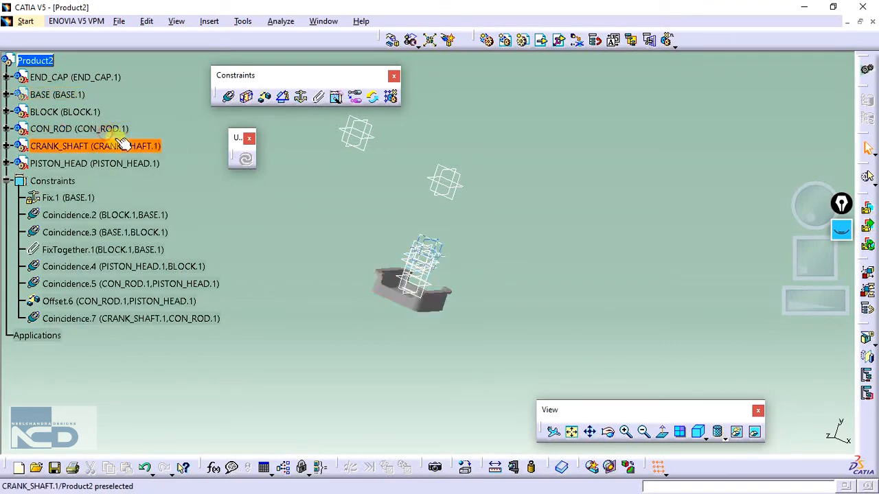
right_click(75, 95)
left_click(123, 137)
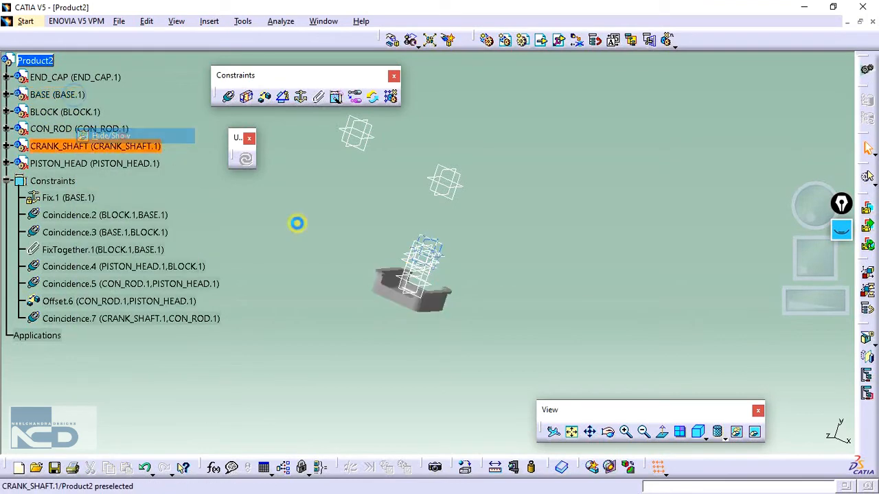
left_click(753, 431)
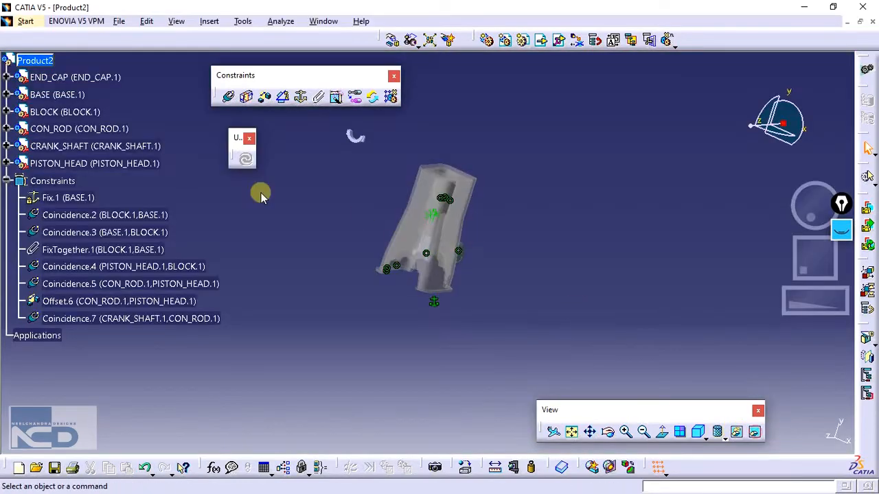
Toggle Hide/Show twice on the BASE component and twice on the BLOCK component in the visible space
right_click(60, 94)
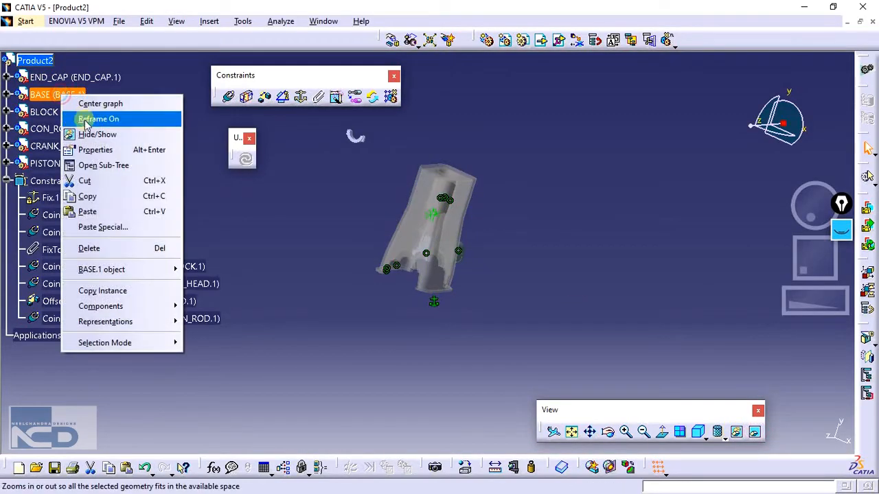
left_click(87, 132)
right_click(63, 97)
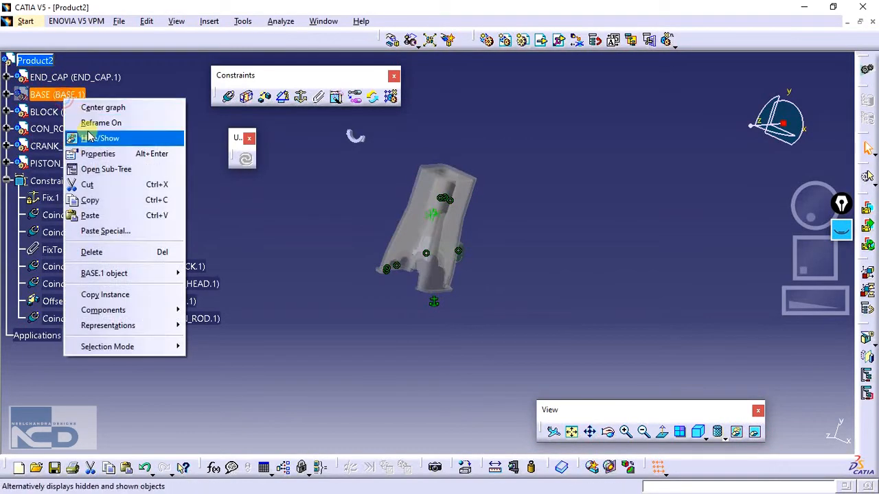
left_click(88, 133)
right_click(85, 111)
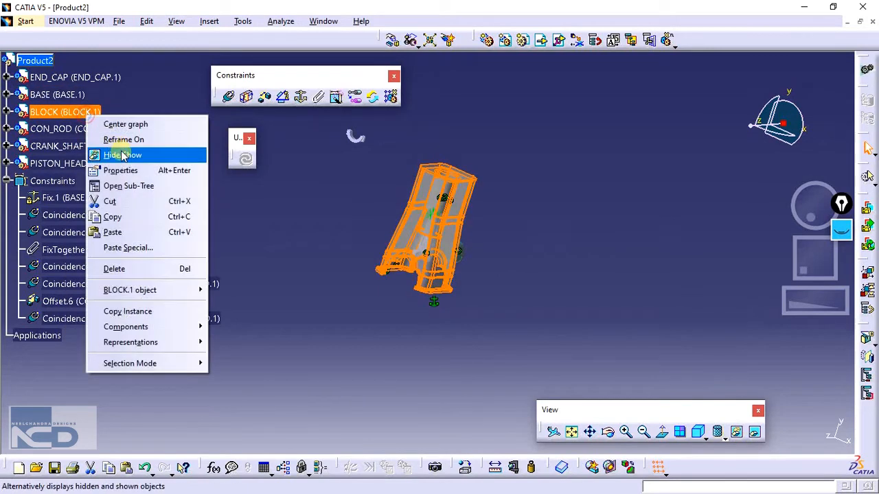
left_click(122, 155)
right_click(77, 112)
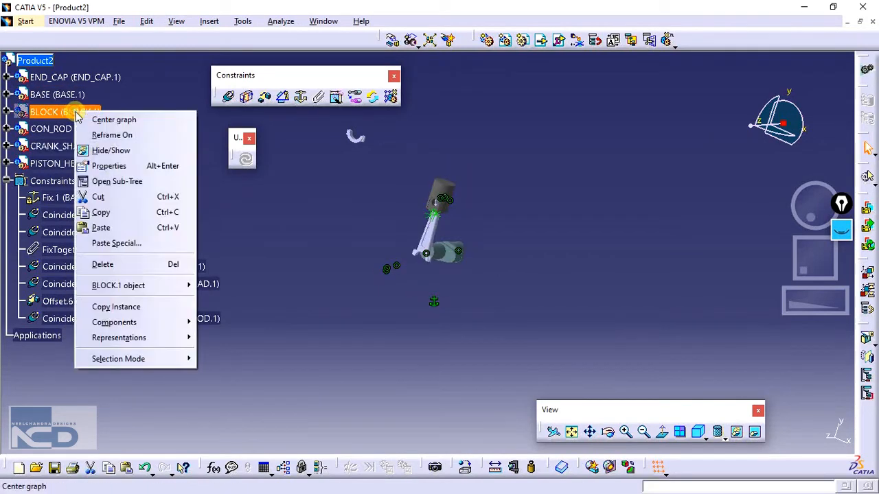
left_click(107, 150)
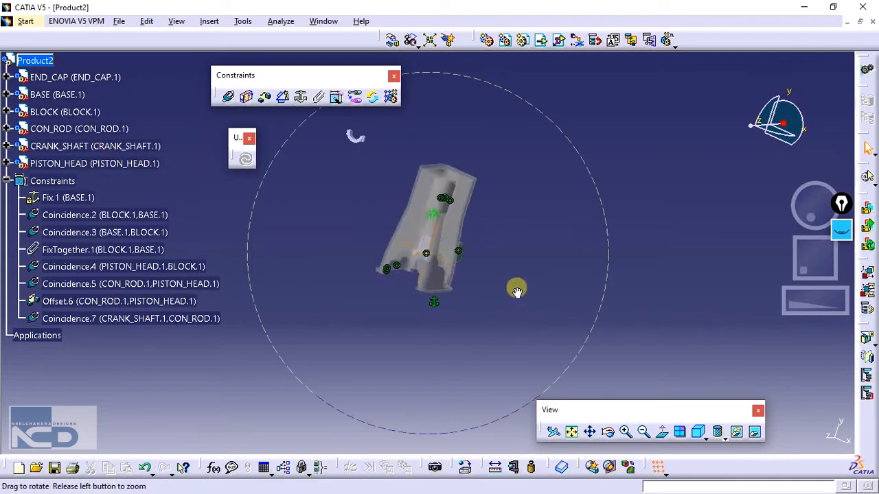
Add a coincidence constraint between the crankshaft's end face and the block's bearing face, and update the assembly
middle_click_drag(517, 292, 389, 262)
middle_click_drag(519, 316, 570, 302)
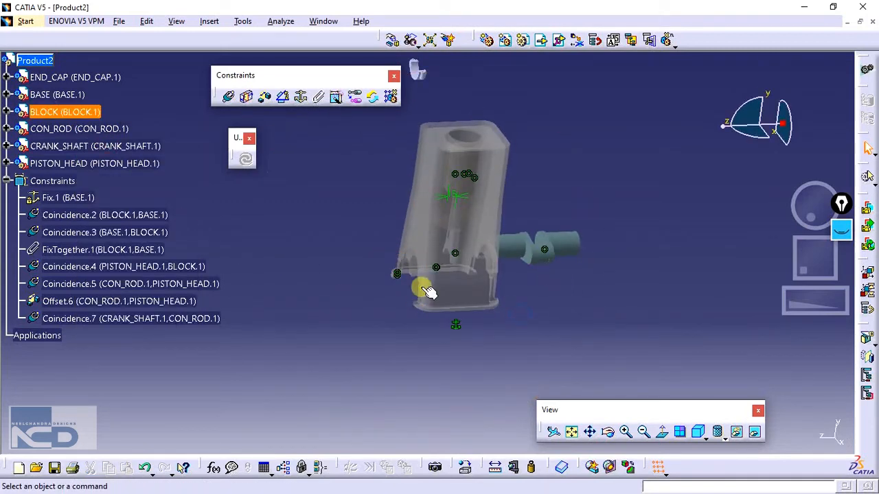
mouse_move(421, 276)
middle_mouse_down()
mouse_move(498, 273)
mouse_move(498, 241)
mouse_move(422, 270)
middle_mouse_up()
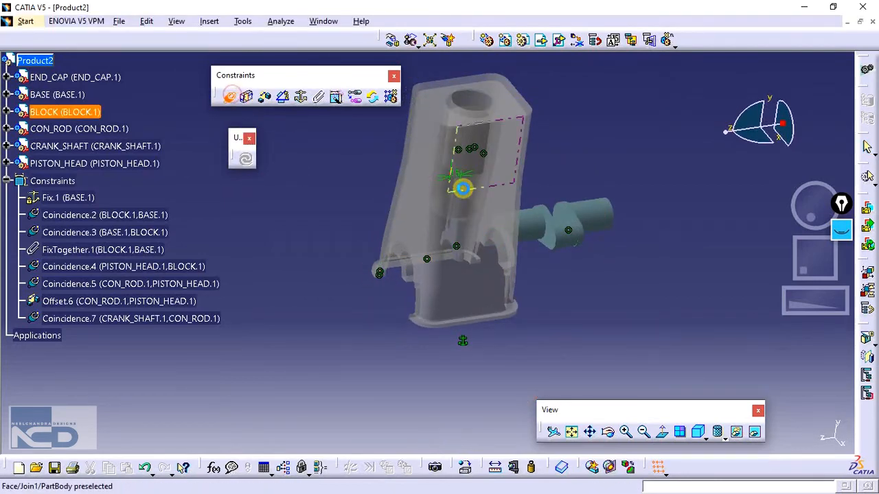
middle_click_drag(462, 188, 339, 383)
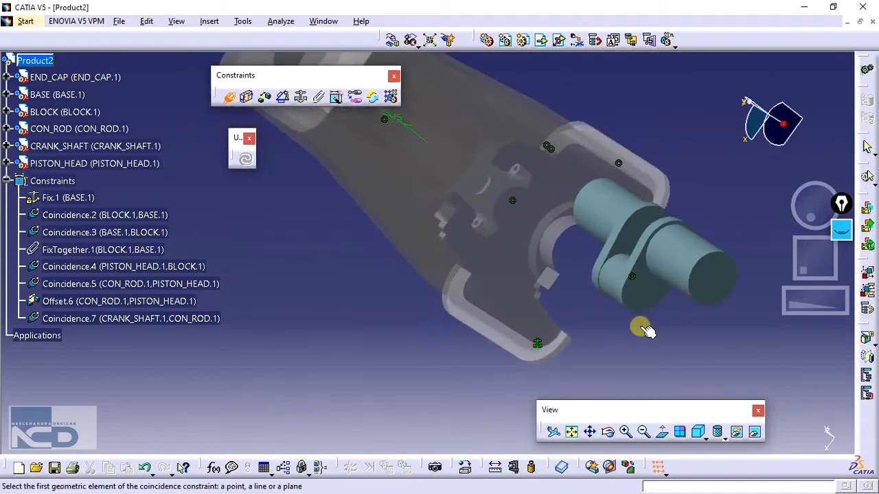
left_click(707, 280)
left_click(545, 268)
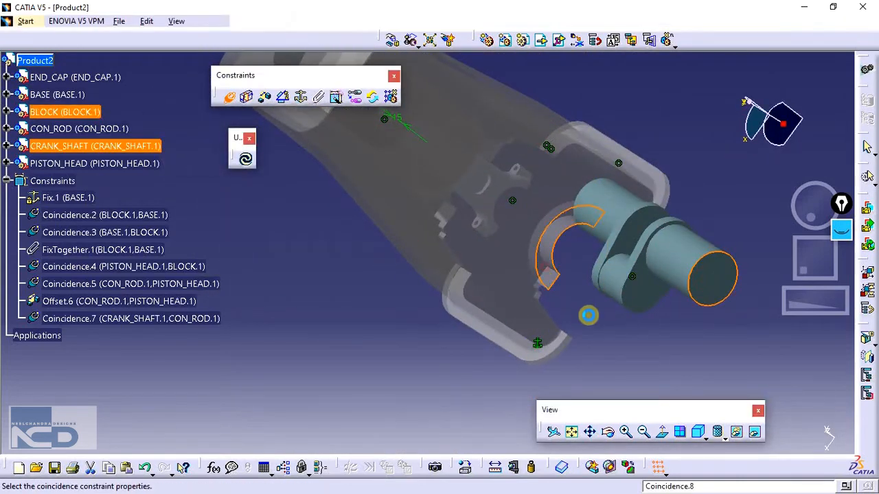
left_click(656, 325)
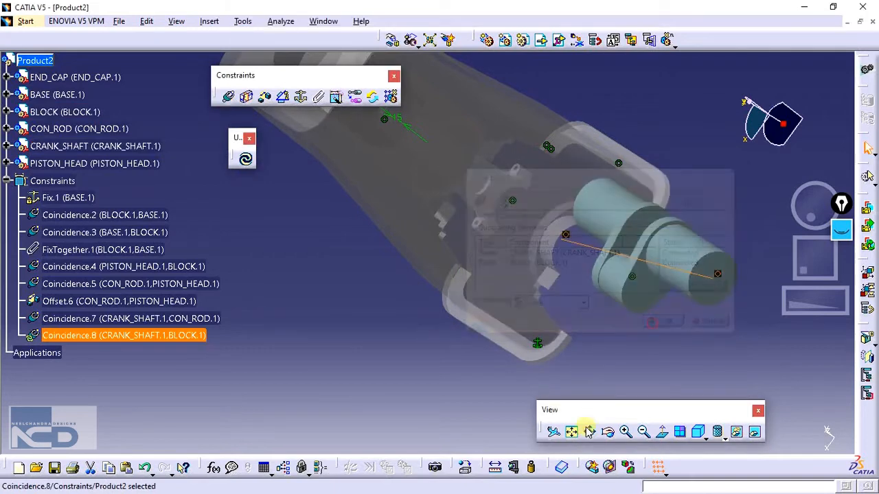
left_click(246, 161)
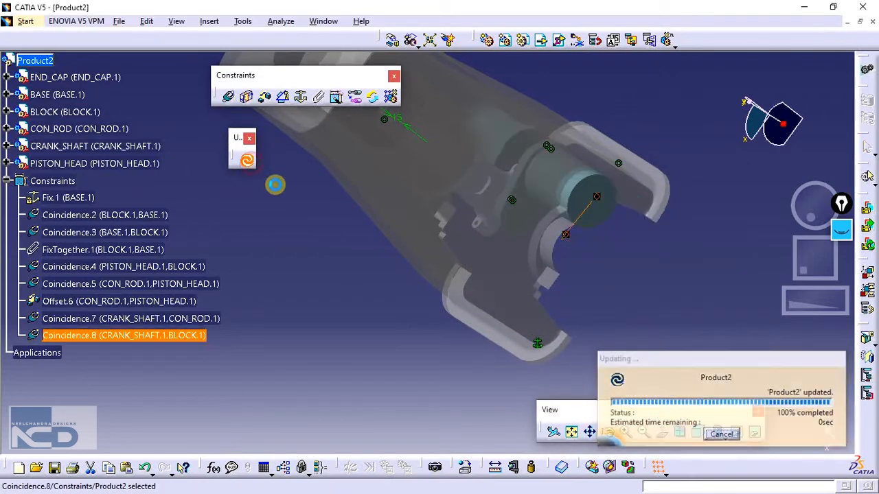
Add a coincidence constraint between the end cap's bolt hole axis and the connecting rod's bolt hole axis, and update the assembly
middle_click_drag(288, 190, 409, 76)
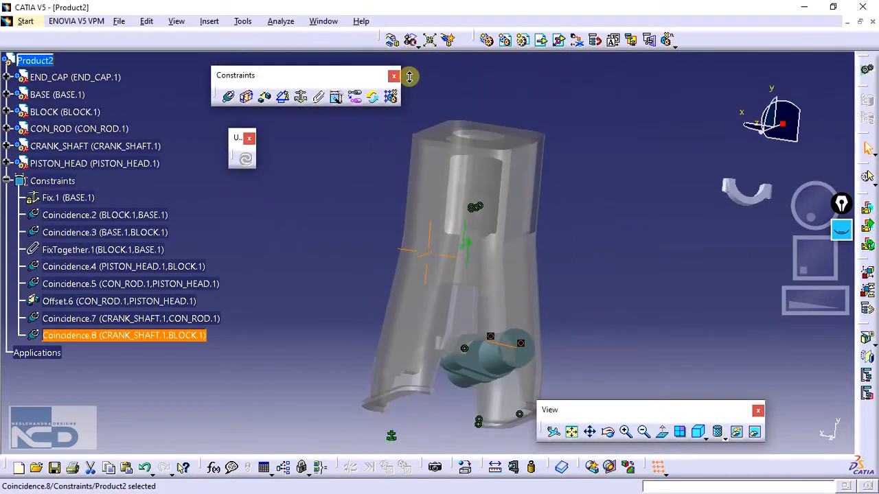
middle_click_drag(474, 174, 441, 61)
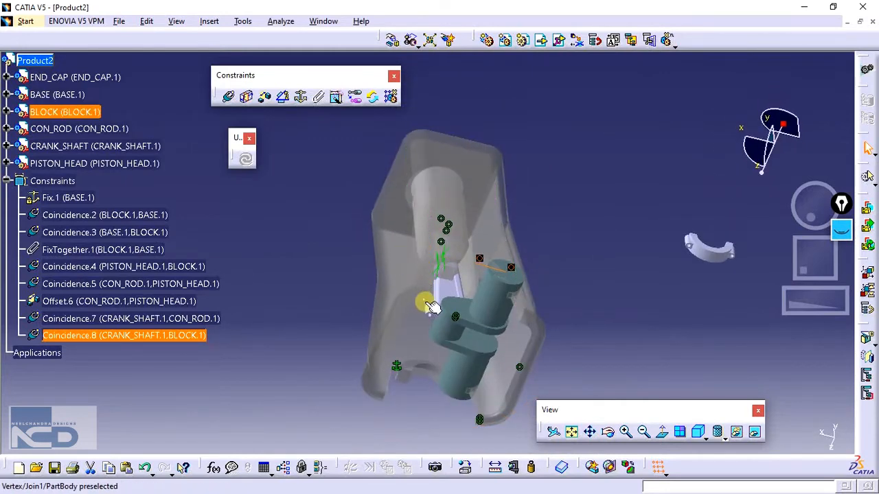
middle_click_drag(523, 221, 291, 134)
left_click(233, 96)
middle_click_drag(558, 138, 481, 164)
mouse_move(397, 222)
middle_mouse_down()
mouse_move(569, 165)
mouse_move(363, 341)
mouse_move(382, 261)
mouse_move(451, 96)
mouse_move(364, 323)
mouse_move(408, 229)
middle_mouse_up()
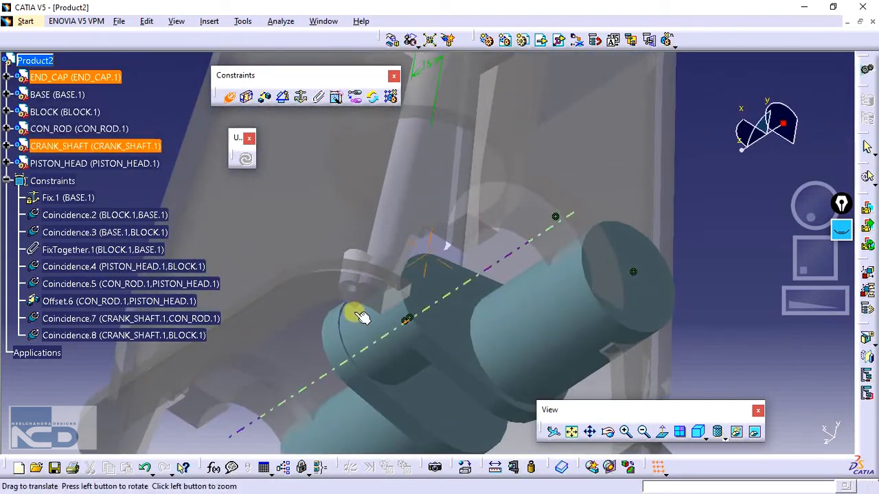
middle_click_drag(354, 310, 443, 158)
left_click(346, 325)
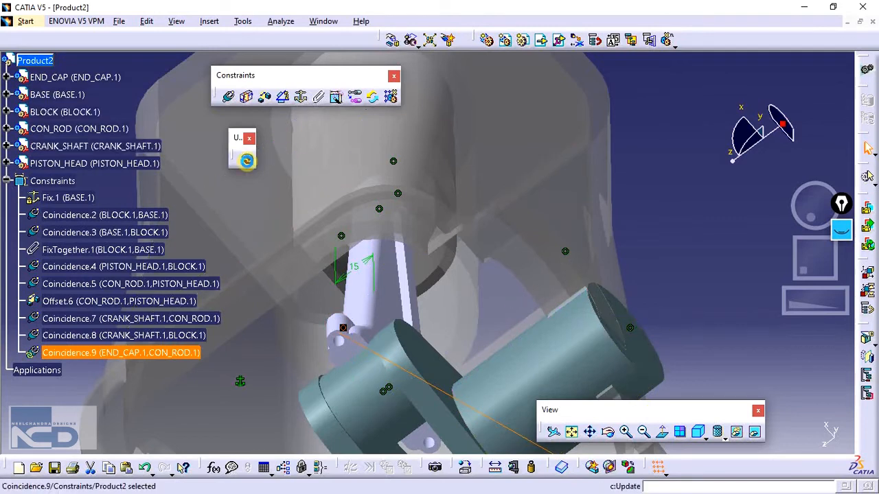
left_click(246, 161)
Make the end cap's flat mating face coincident with the connecting rod's mating face, and update the assembly
middle_click_drag(372, 267, 378, 404)
middle_click_drag(404, 158, 406, 251)
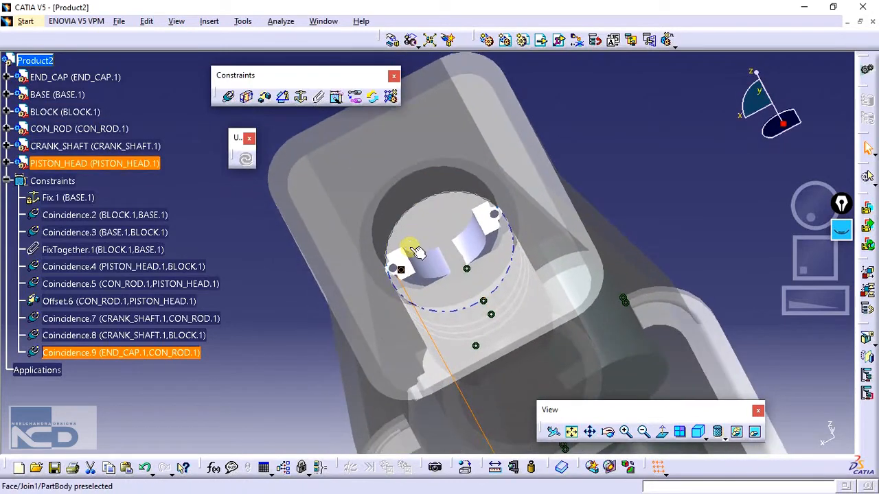
left_click(264, 96)
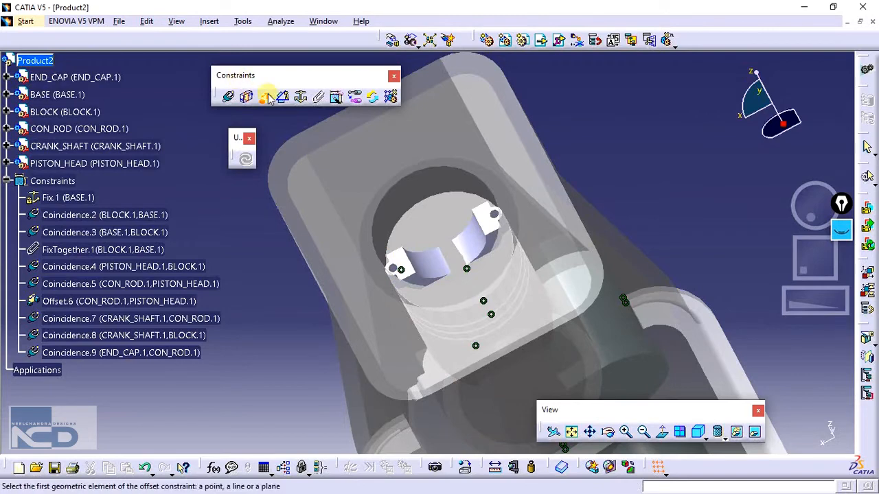
left_click(231, 99)
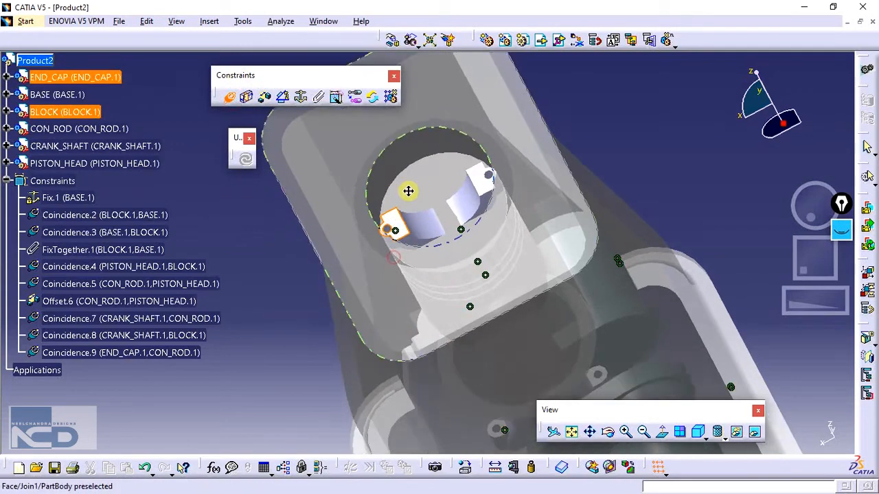
middle_click_drag(408, 190, 436, 191)
middle_click_drag(446, 335, 465, 186)
left_click(447, 308)
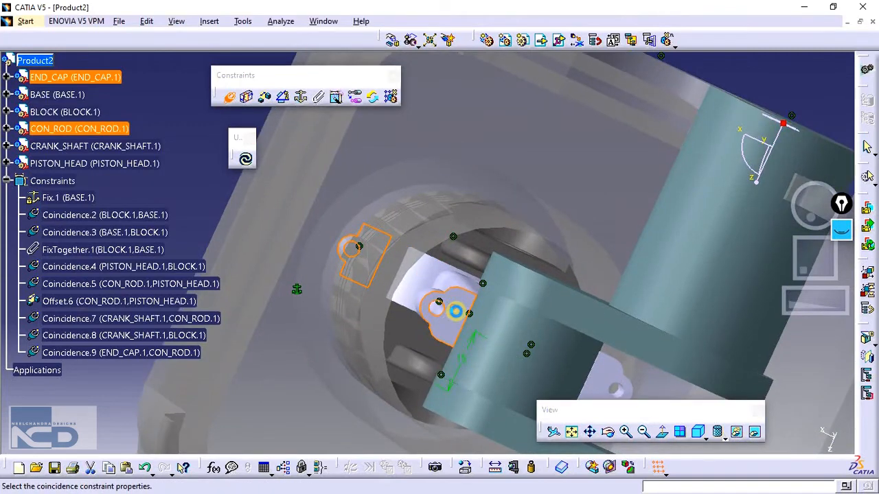
left_click(656, 326)
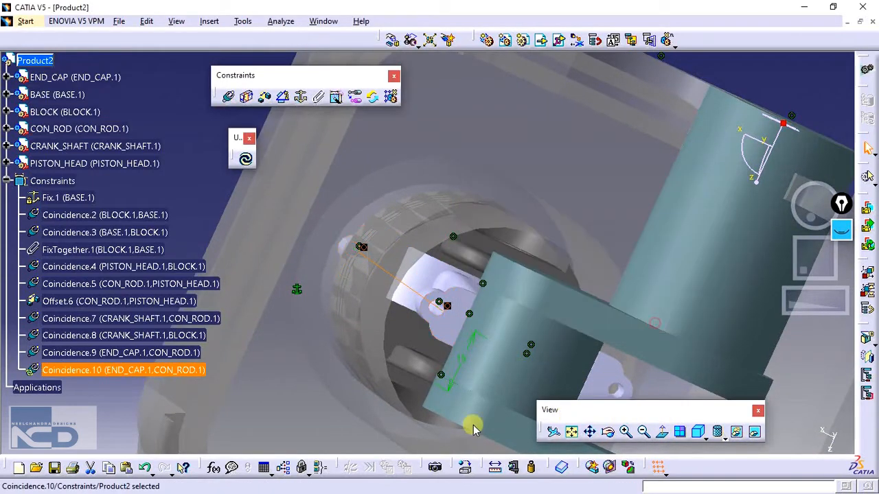
left_click(246, 159)
Rotate the crankshaft freehand about its own axis with the Manipulation tool's Drag around any axis option, and inspect its fit in the block
middle_click_drag(245, 160, 592, 121)
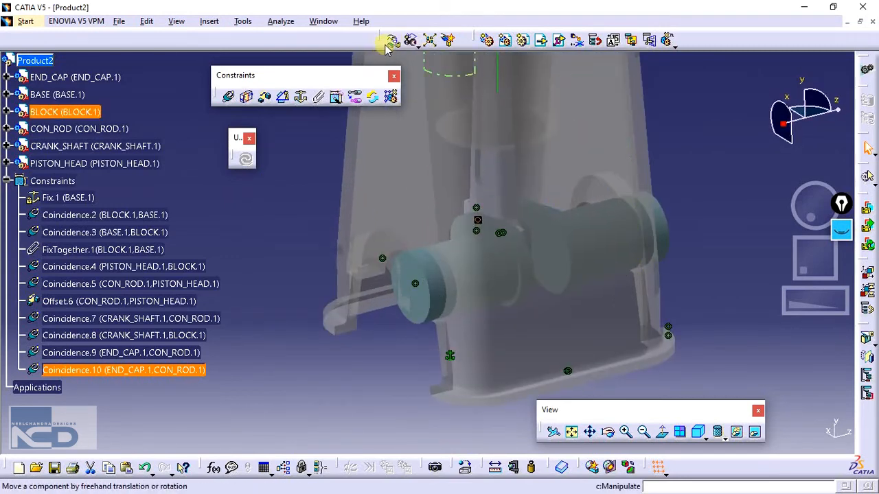
left_click(389, 43)
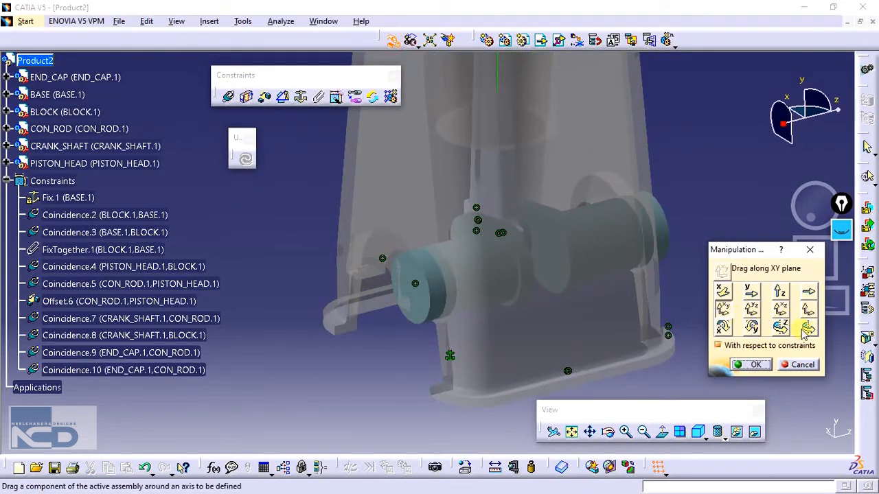
left_click(445, 278)
left_click_drag(427, 311, 296, 249)
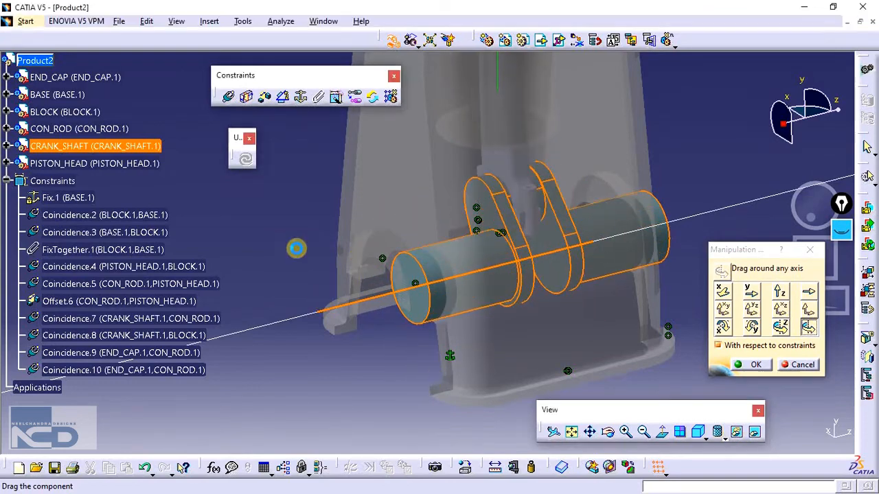
middle_click_drag(296, 249, 471, 261)
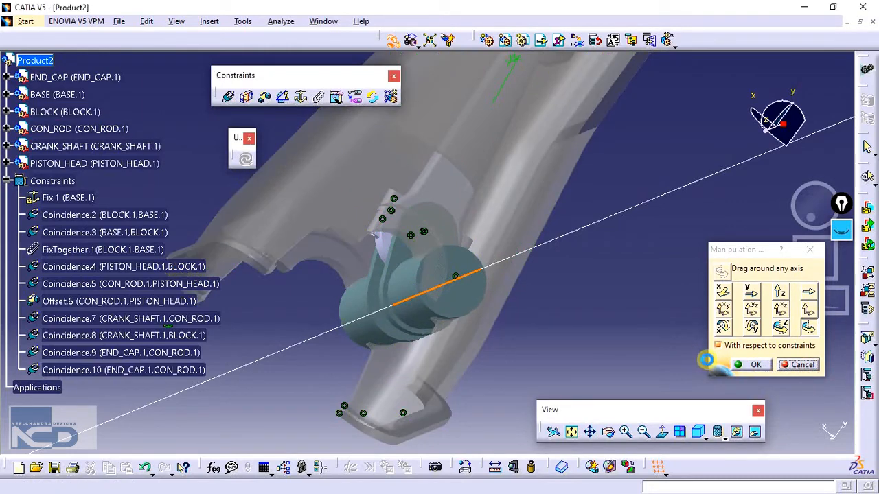
middle_click_drag(408, 283, 447, 234)
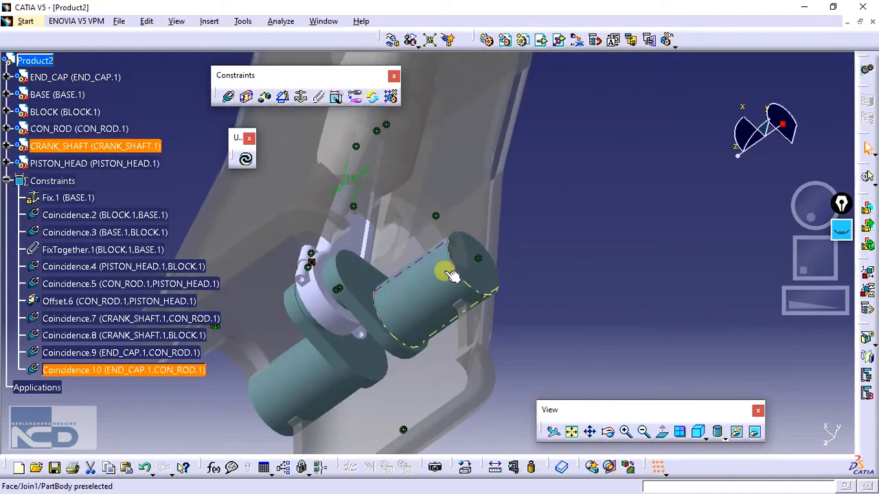
middle_click_drag(350, 270, 451, 314)
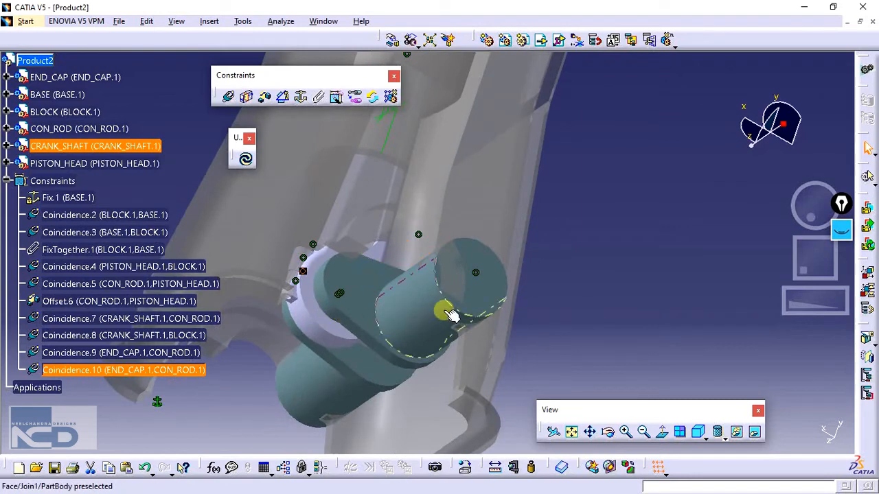
Add a coincidence constraint between the crankshaft's main axis and the block's bearing axis, and update the assembly
left_click(229, 97)
left_click(420, 307)
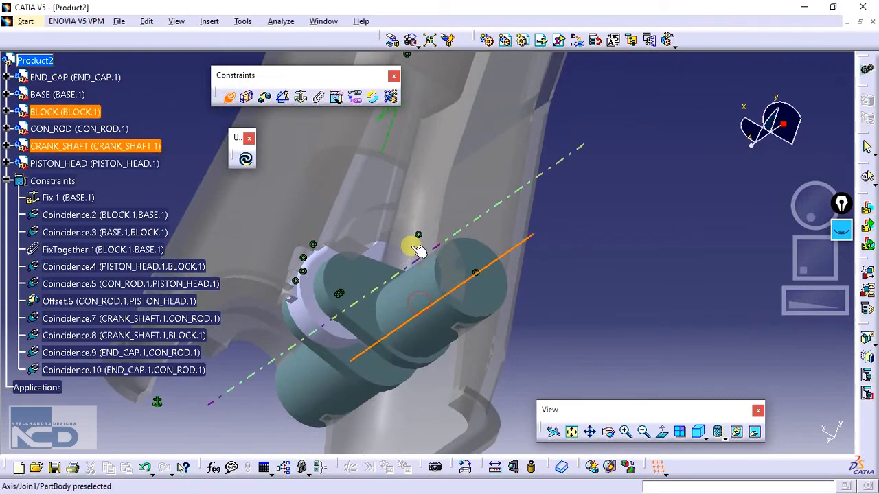
left_click(412, 246)
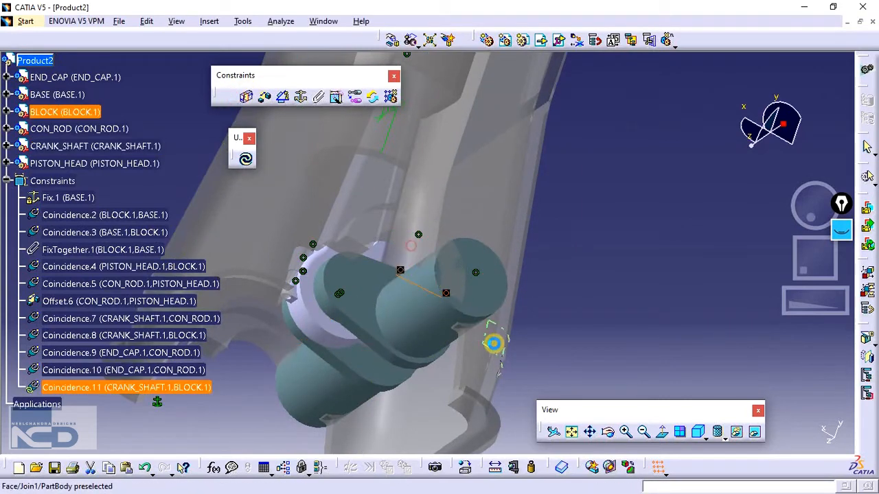
left_click(246, 159)
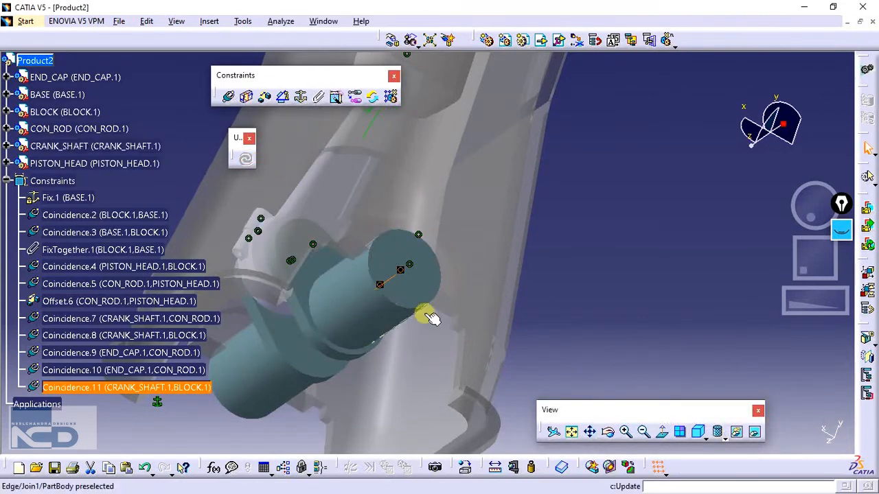
Bring the hidden base back from the hidden space and return to the visible space
middle_click_drag(383, 278, 310, 300)
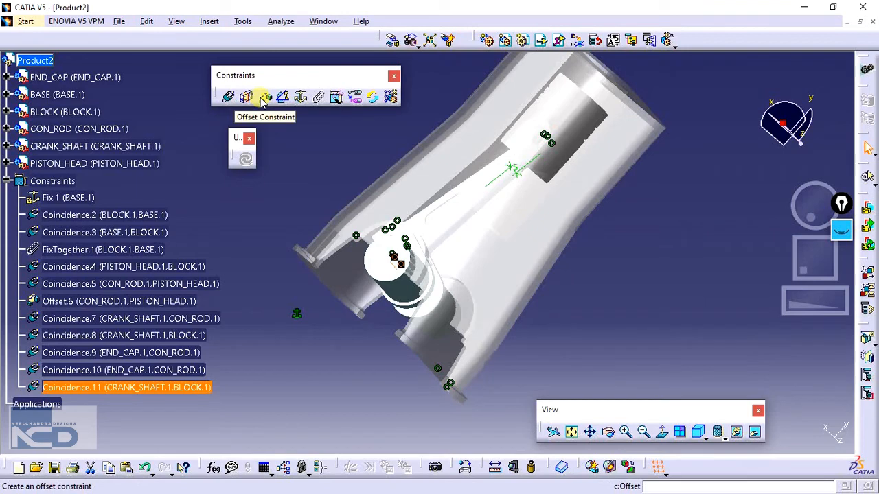
middle_click_drag(500, 237, 162, 175)
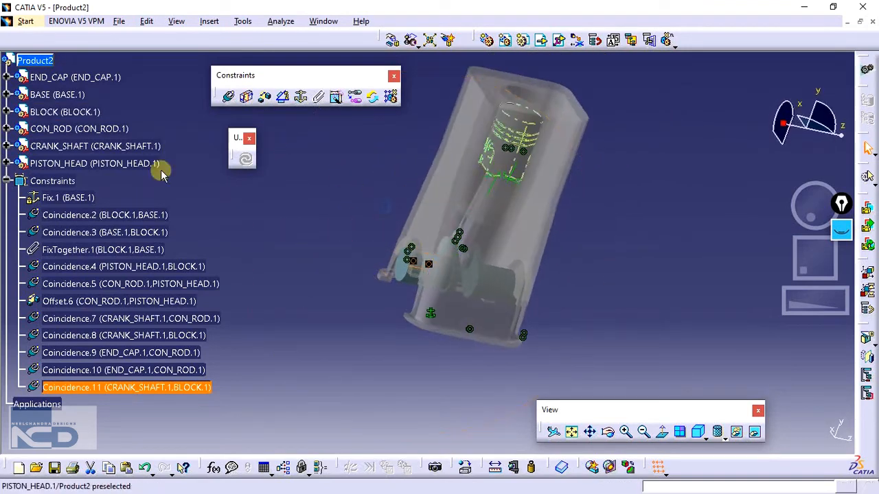
left_click(658, 467)
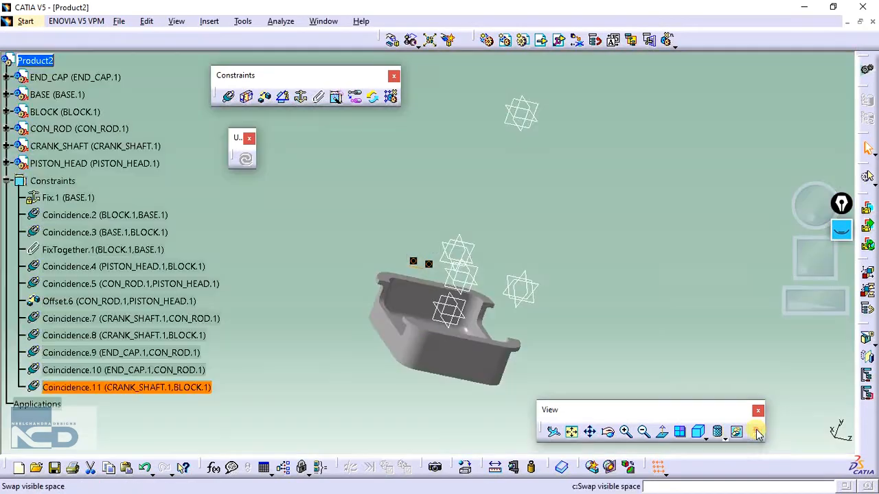
right_click(453, 358)
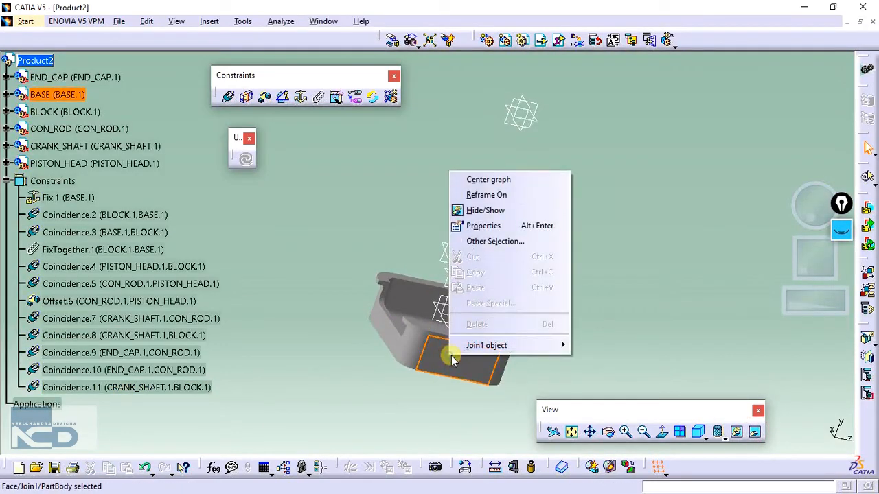
left_click(496, 212)
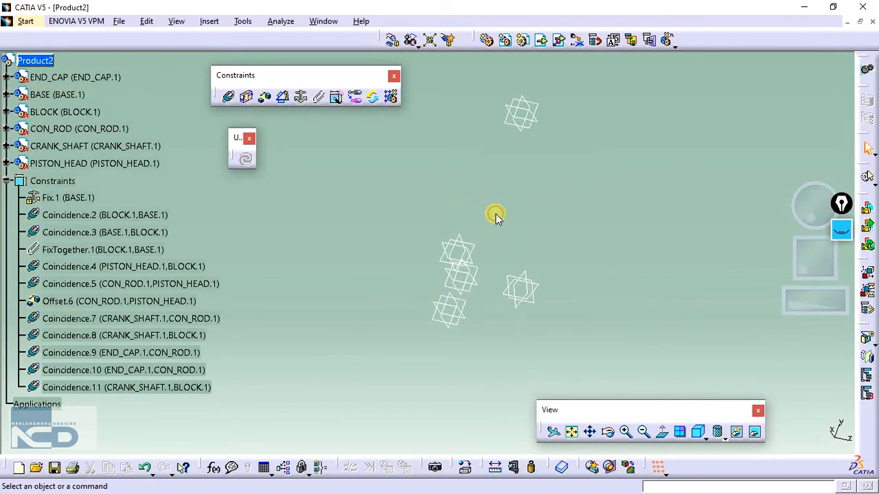
left_click(755, 432)
Rotate the crankshaft about its main axis with the Manipulation tool's Drag around any axis option, with respect to constraints
middle_click_drag(363, 318, 592, 289)
middle_click_drag(507, 321, 397, 162)
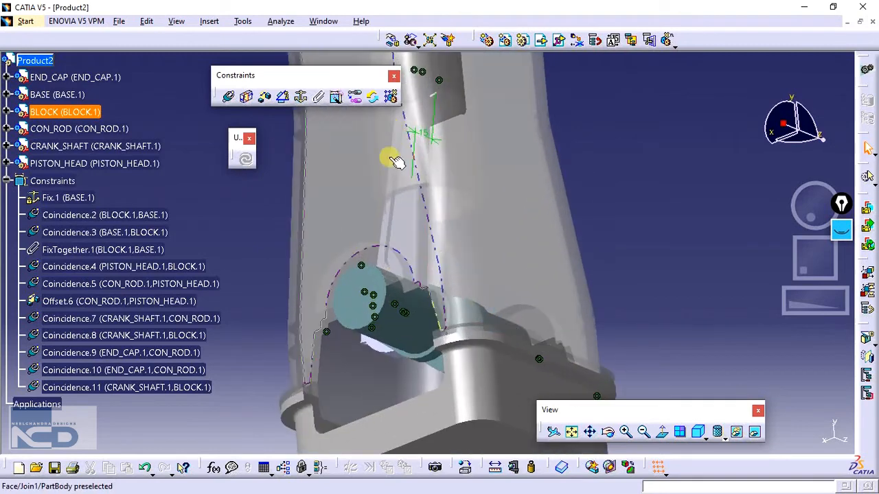
left_click(283, 97)
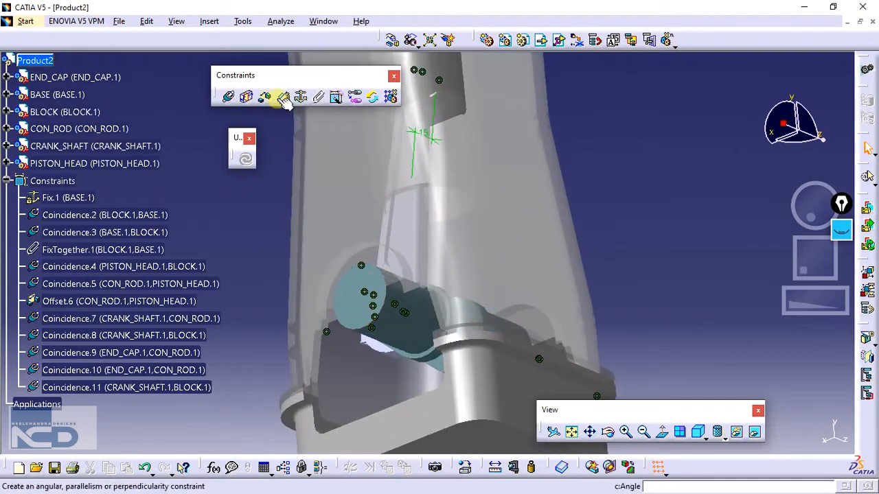
left_click(391, 40)
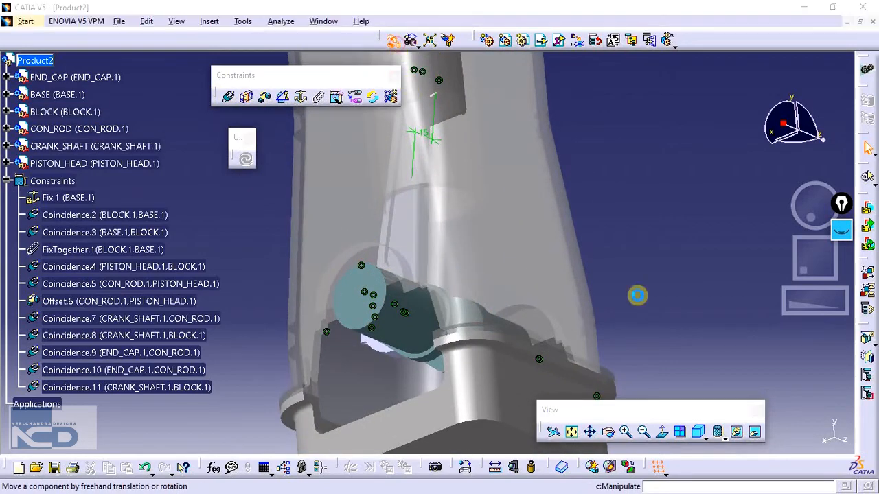
left_click(405, 317)
left_click_drag(370, 324, 476, 212)
middle_click_drag(477, 211, 447, 319)
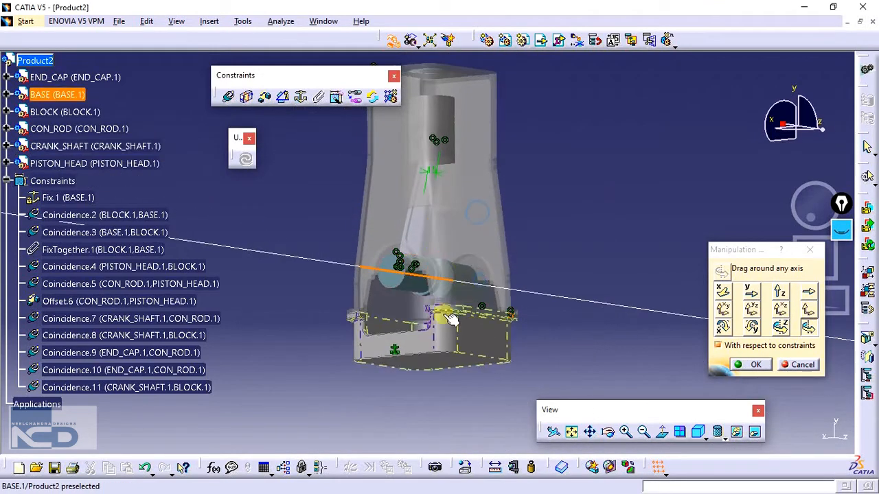
left_click_drag(398, 292, 437, 271)
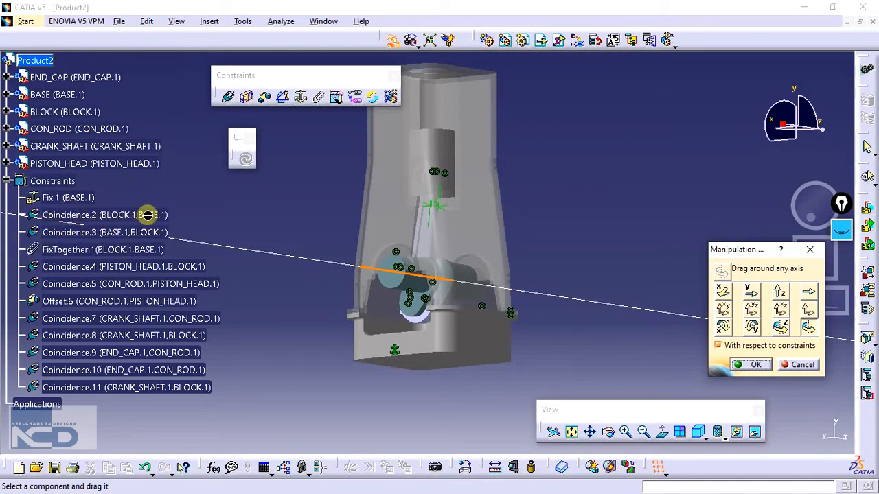
left_click(81, 237)
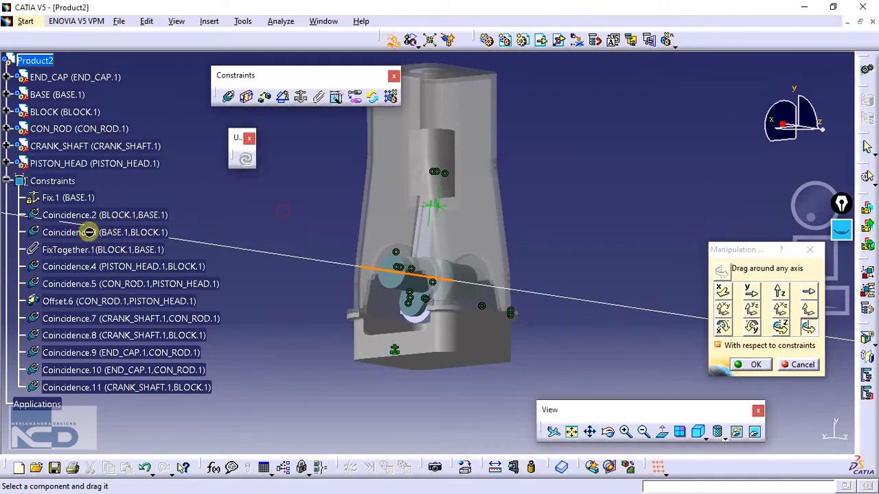
key("Escape")
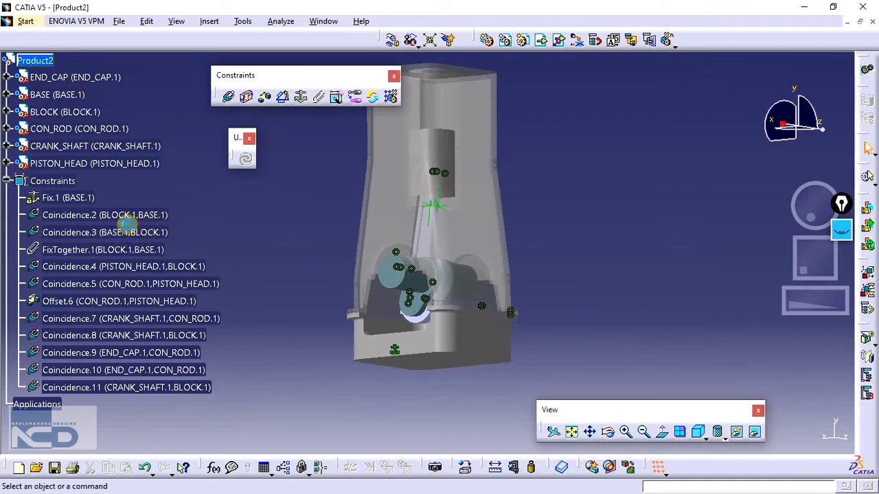
Review the block-to-base, piston-to-block and connecting rod-to-piston constraints one by one, checking which geometry each one links
left_click(90, 233)
middle_click_drag(480, 260, 373, 304)
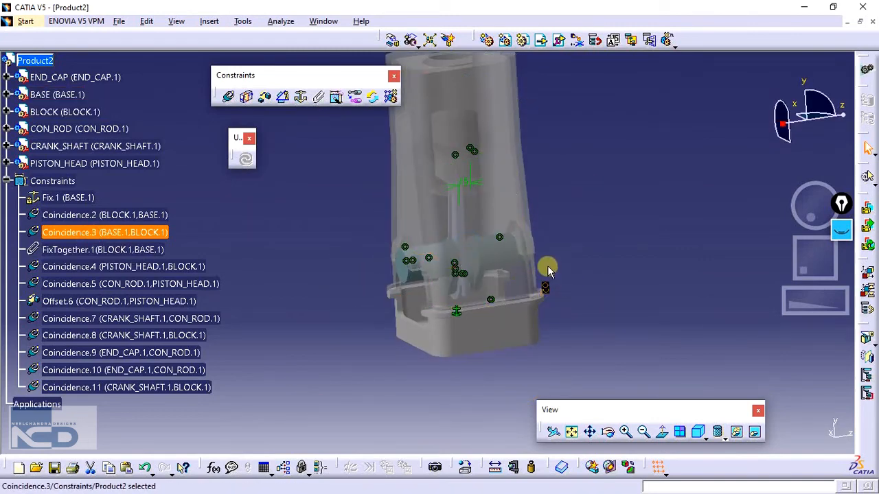
left_click(82, 250)
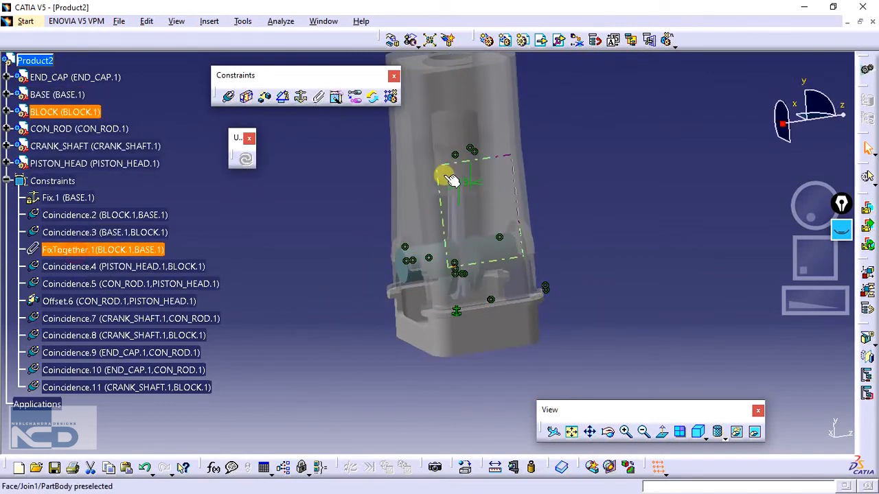
left_click(127, 268)
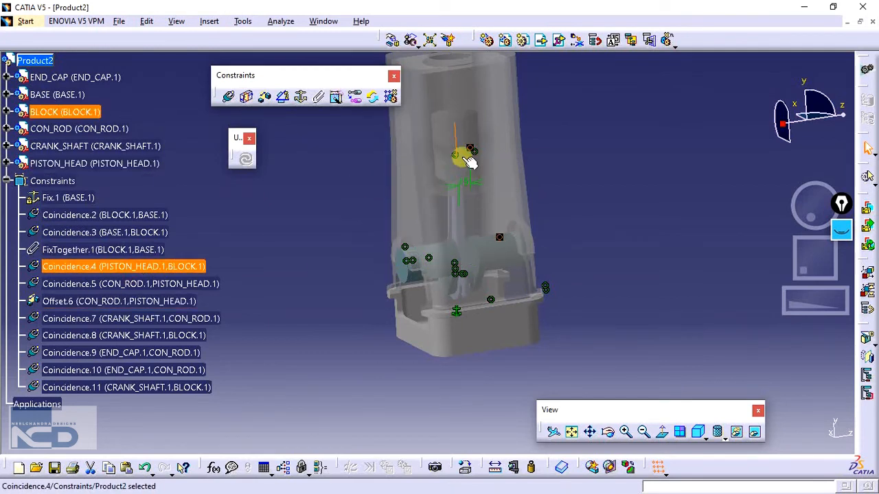
middle_click_drag(456, 79, 477, 120)
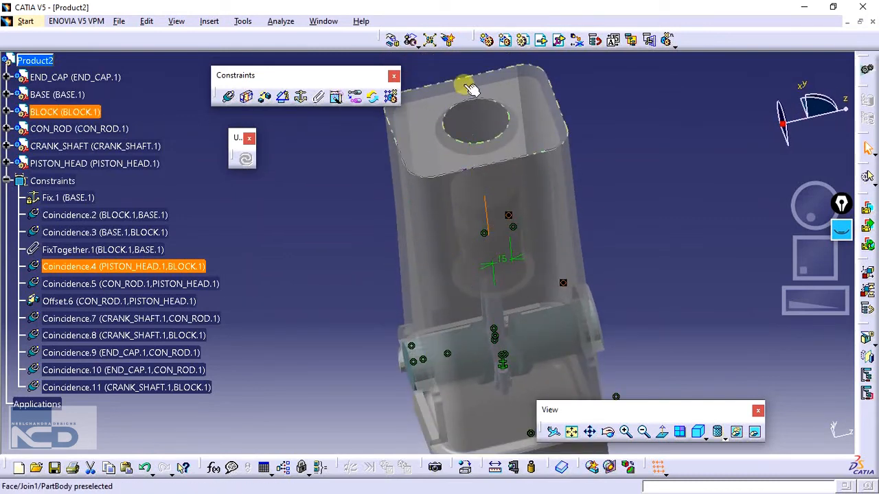
left_click(482, 261)
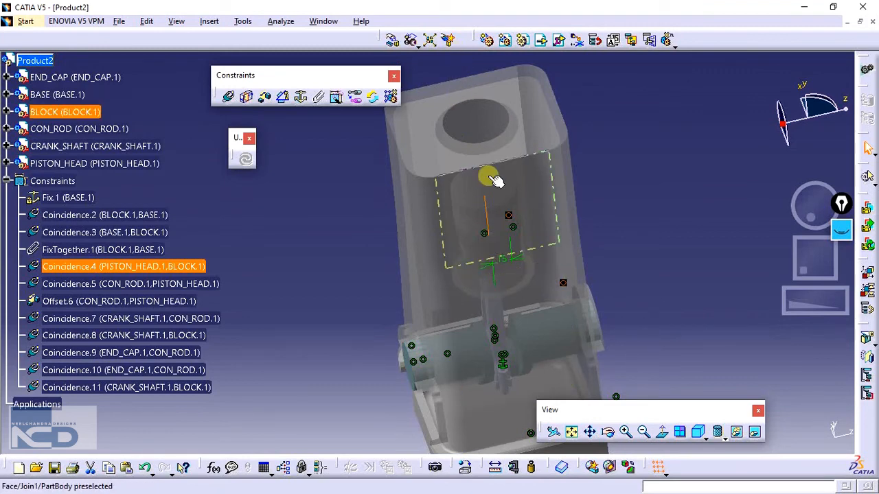
left_click(82, 283)
middle_click_drag(368, 311, 484, 147)
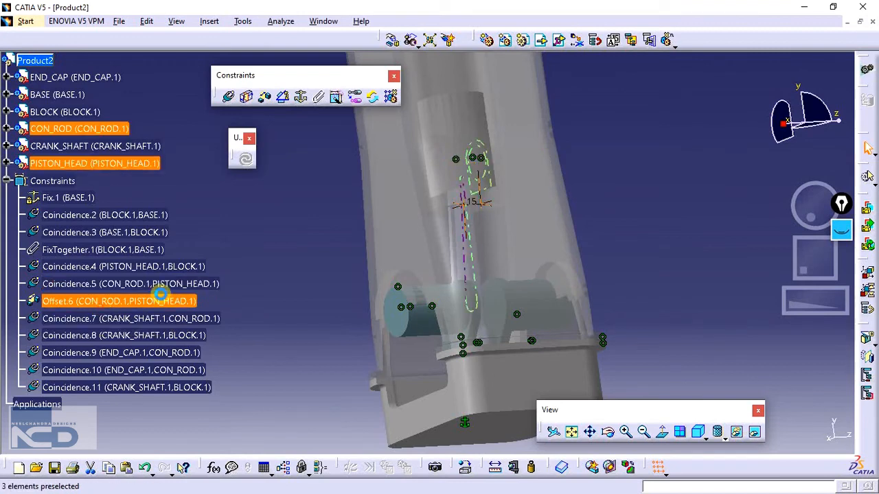
left_click(110, 300)
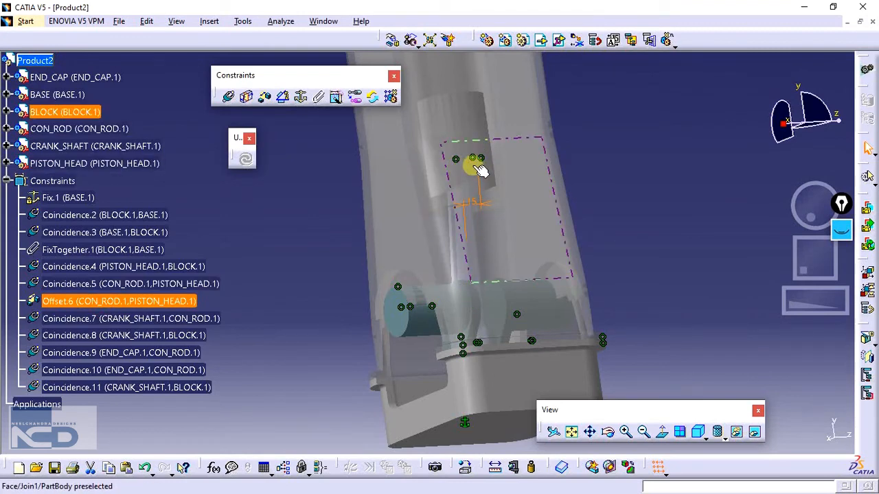
Examine the crankshaft's constraints to the connecting rod and block, and the end cap's constraints to the connecting rod
left_click(78, 318)
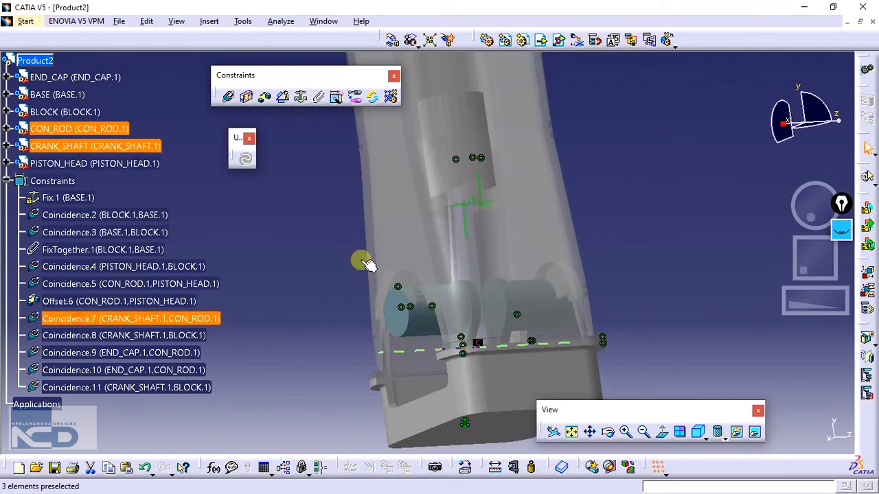
middle_click_drag(362, 258, 414, 288)
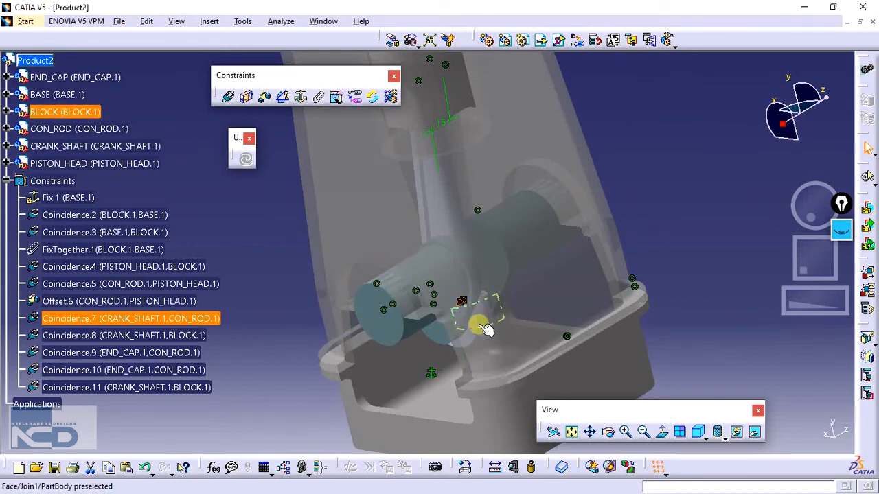
left_click(120, 335)
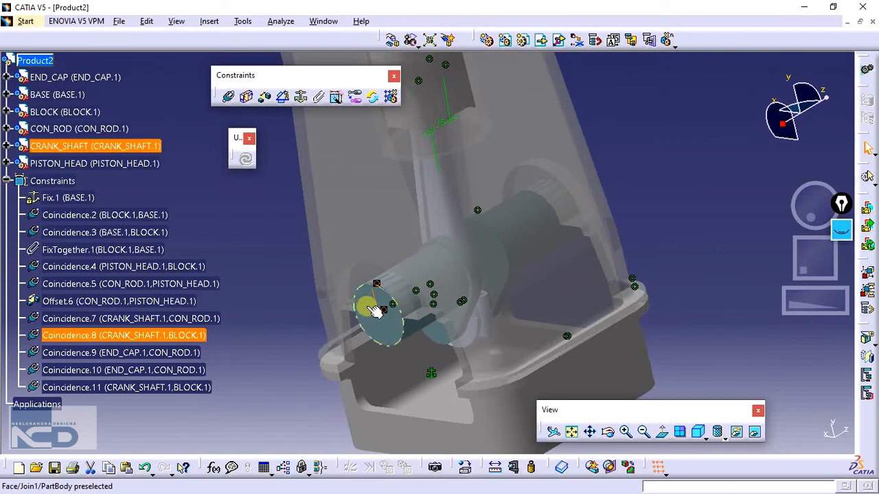
left_click(165, 352)
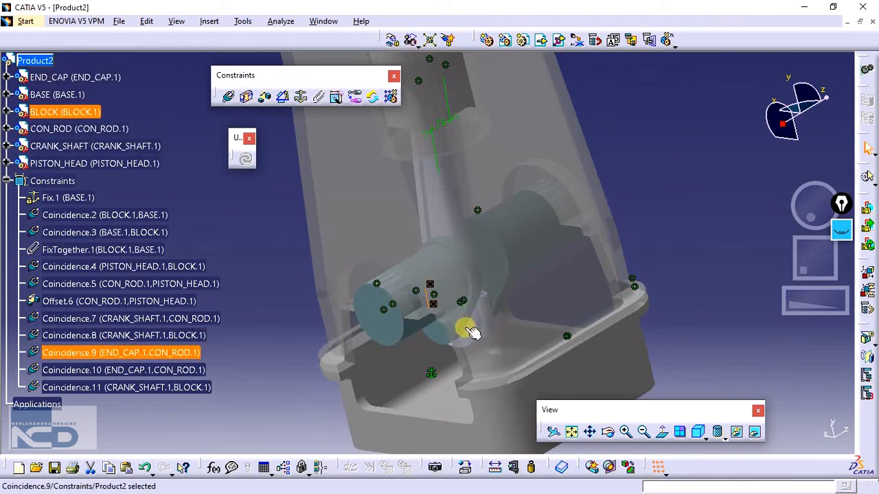
left_click(112, 370)
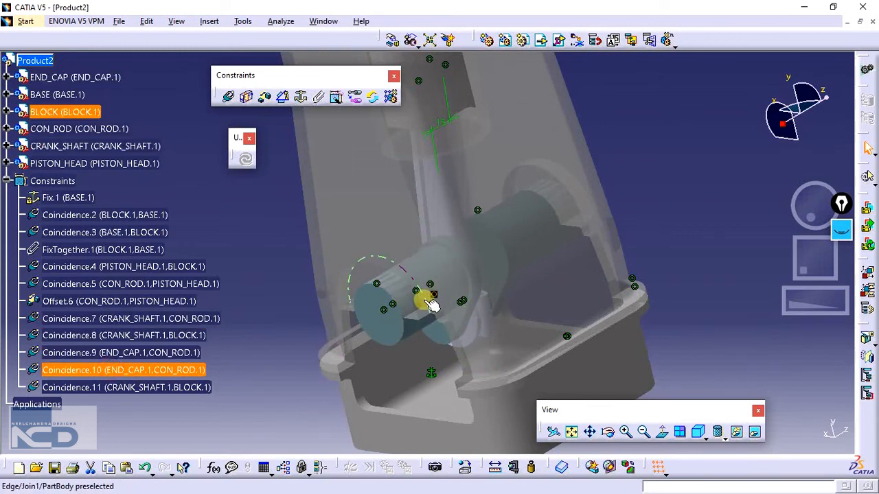
left_click(123, 387)
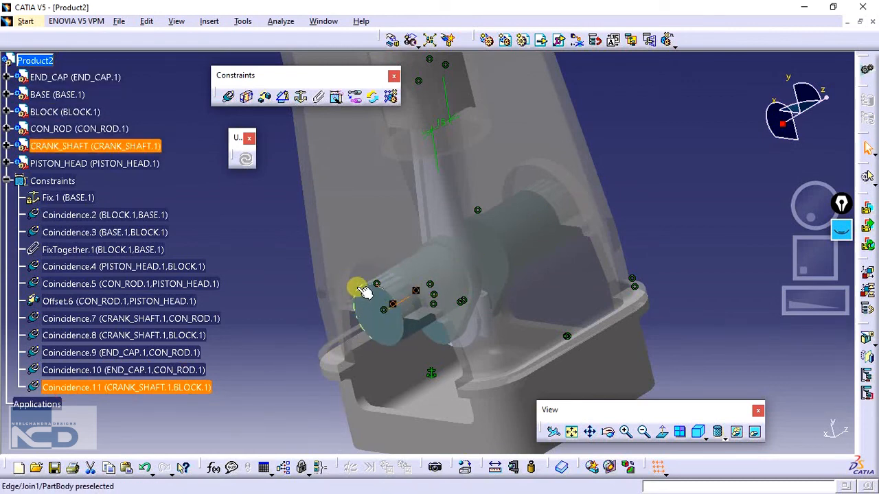
Hide the block and slide the piston along the block's cylinder axis using Manipulation's Drag along any axis option, with respect to constraints
middle_click_drag(364, 295, 459, 378)
middle_click_drag(310, 175, 402, 55)
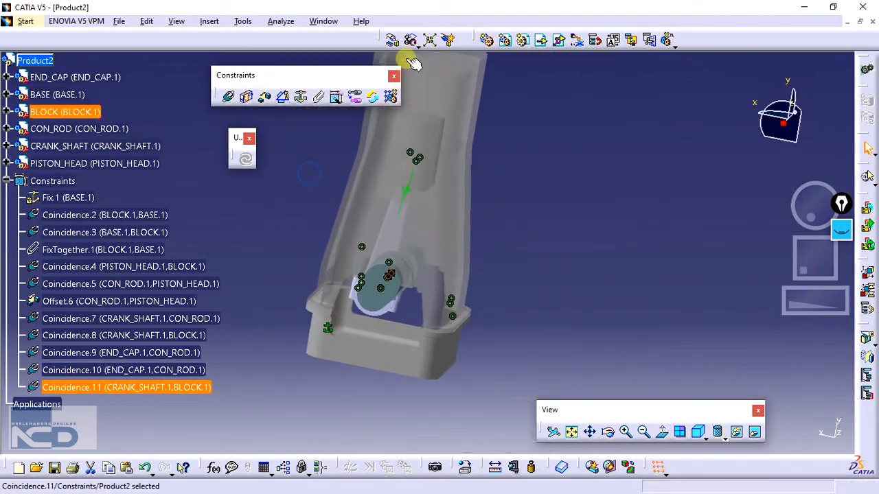
left_click(392, 41)
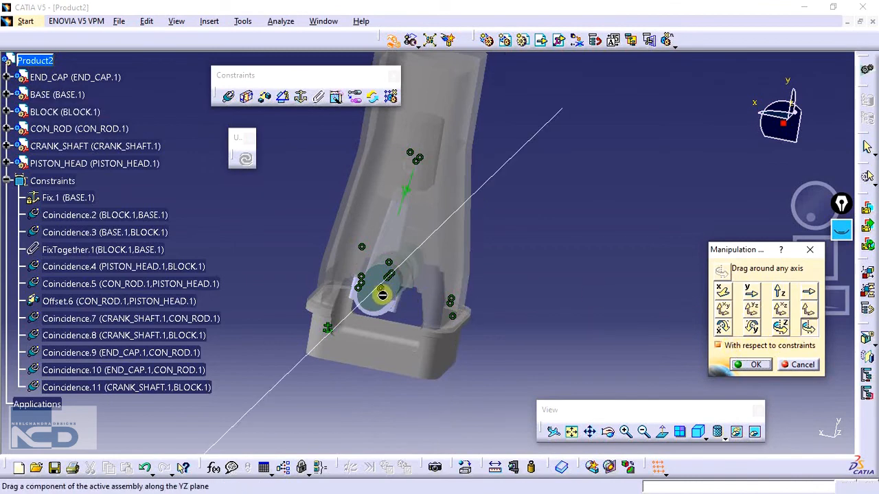
middle_click_drag(437, 306, 371, 280)
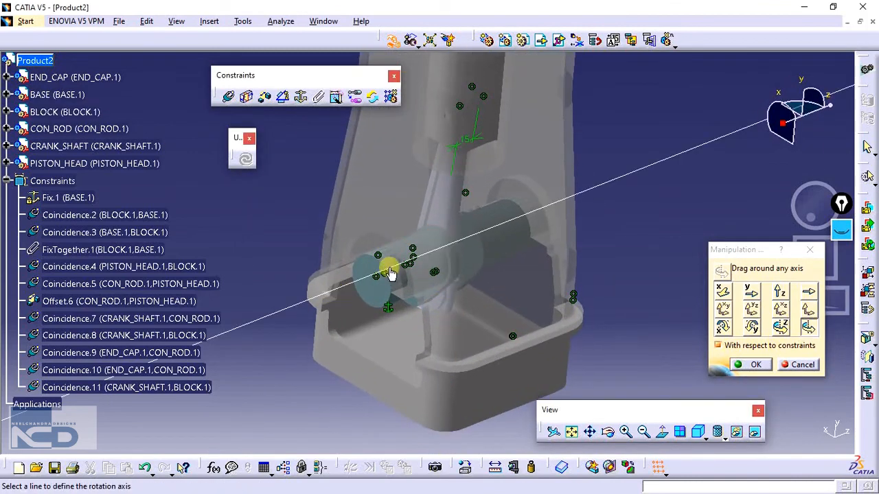
left_click(467, 103)
left_click(808, 294)
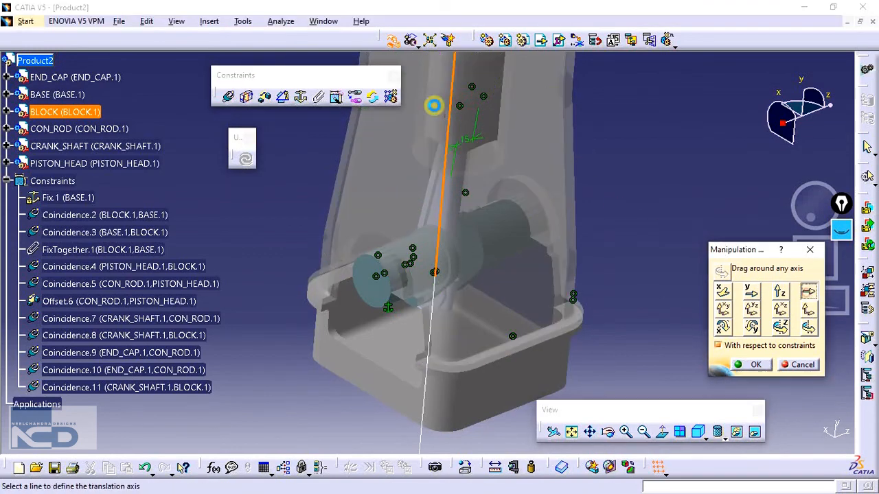
left_click(467, 87)
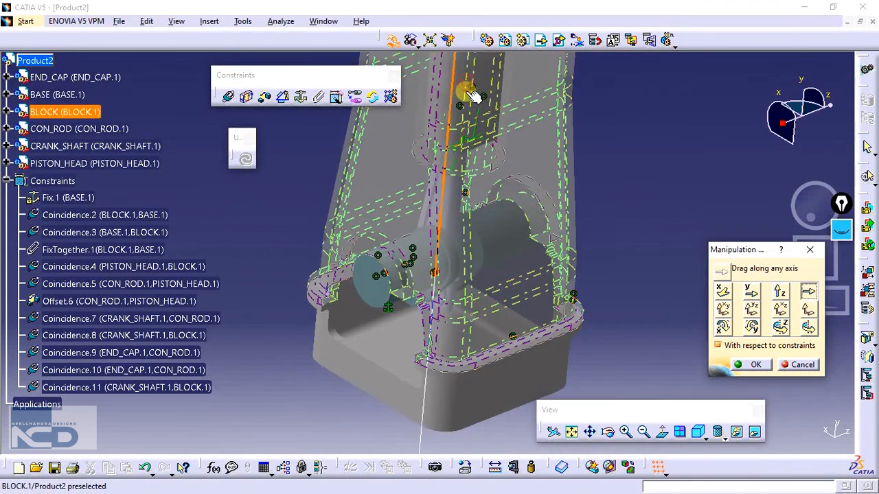
right_click(508, 96)
left_click(537, 133)
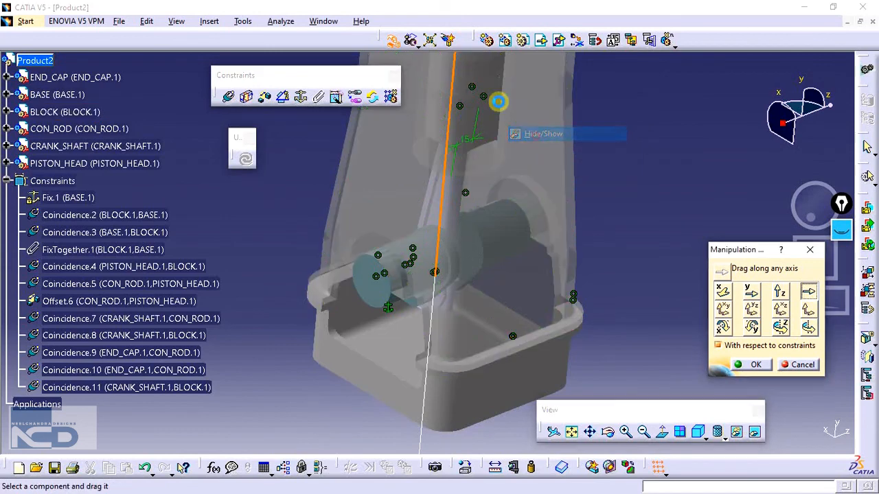
left_click_drag(459, 109, 446, 281)
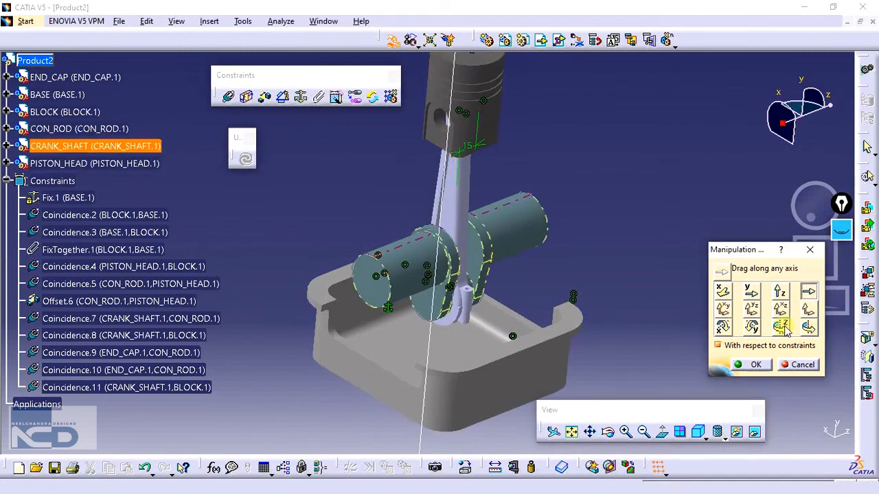
left_click(747, 364)
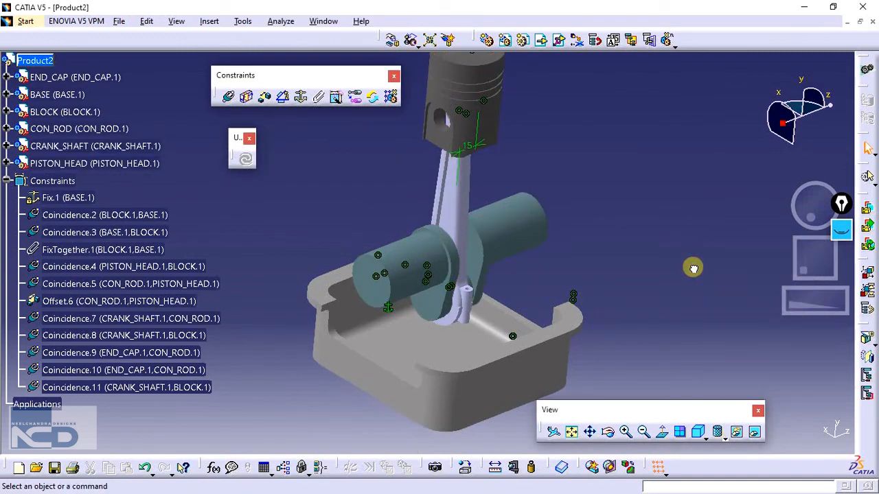